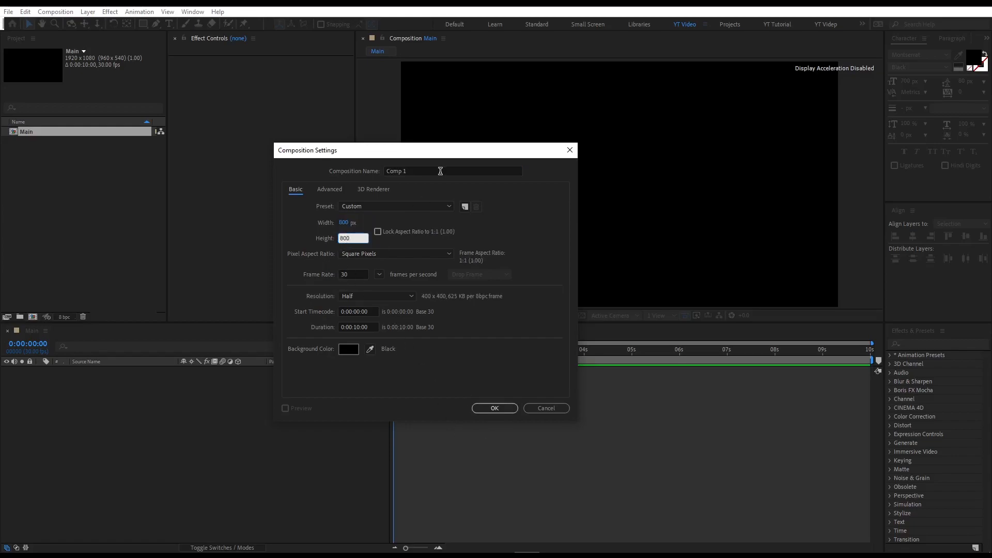
# Name the new composition "Text" and confirm the composition settings.
pyautogui.click(405, 171)
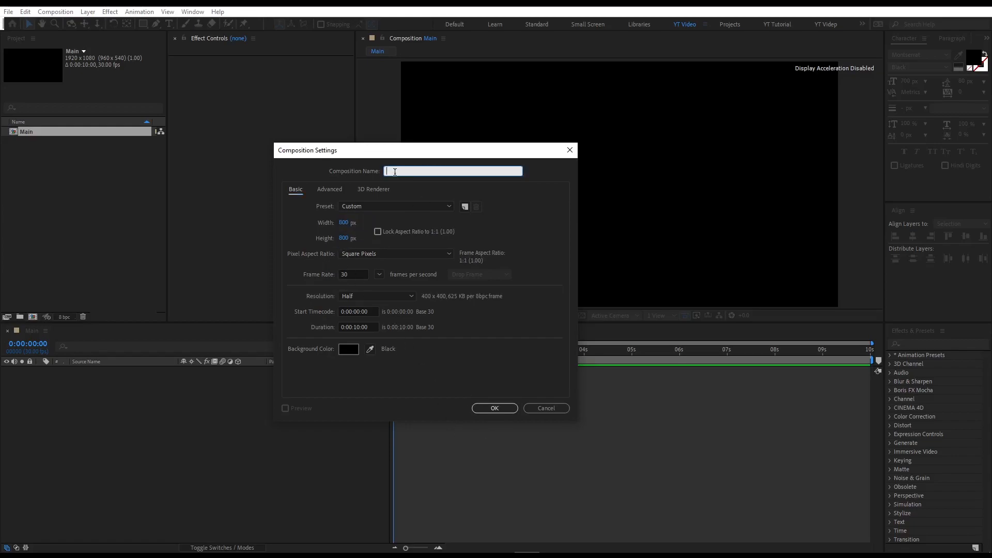
pyautogui.write('Text')
pyautogui.click(494, 408)
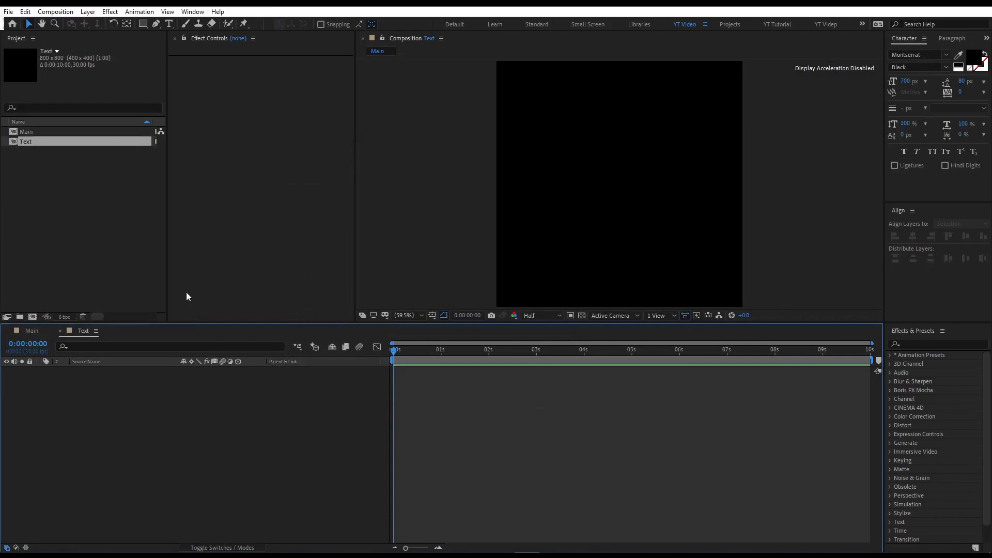
# Create a text layer in the viewer with the capital letter "D".
pyautogui.click(169, 24)
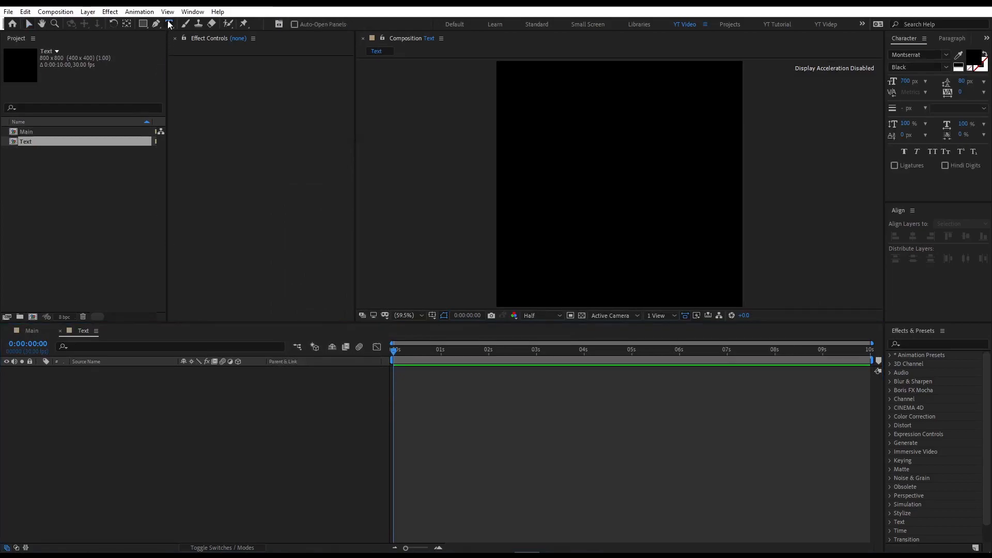
pyautogui.click(586, 177)
pyautogui.write('d')
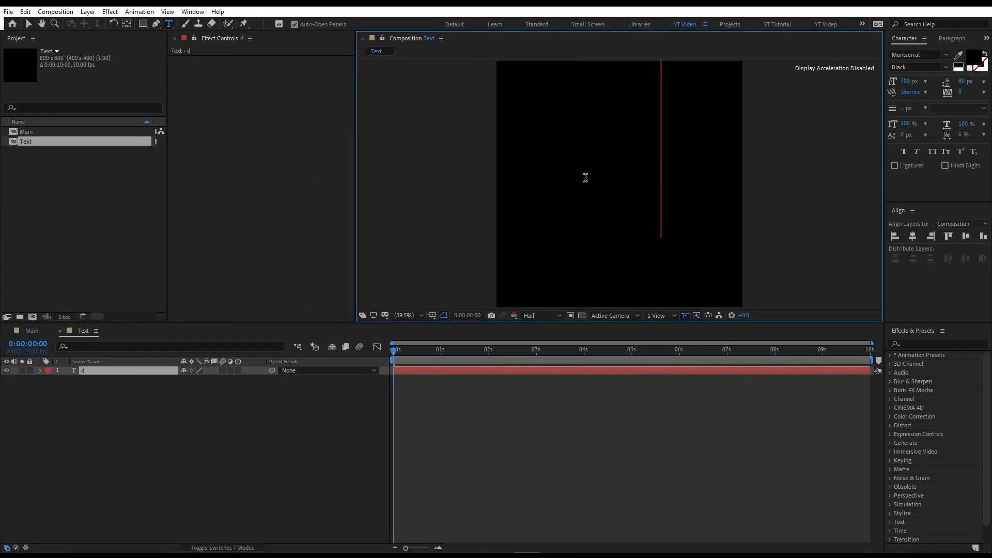
pyautogui.press('BackSpace')
pyautogui.write('D')
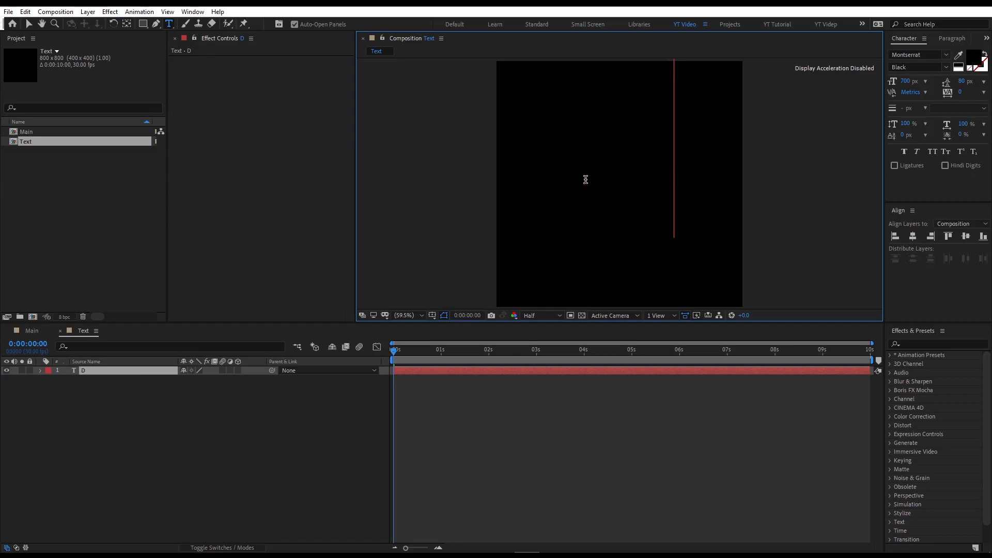
# Center the D text layer horizontally and vertically in the composition.
pyautogui.click(29, 23)
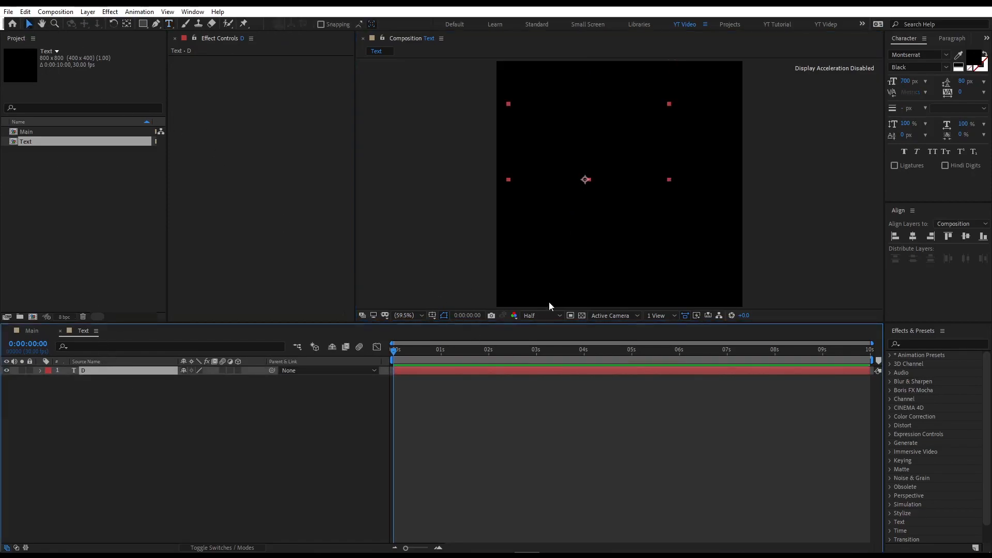
pyautogui.click(913, 238)
pyautogui.click(966, 237)
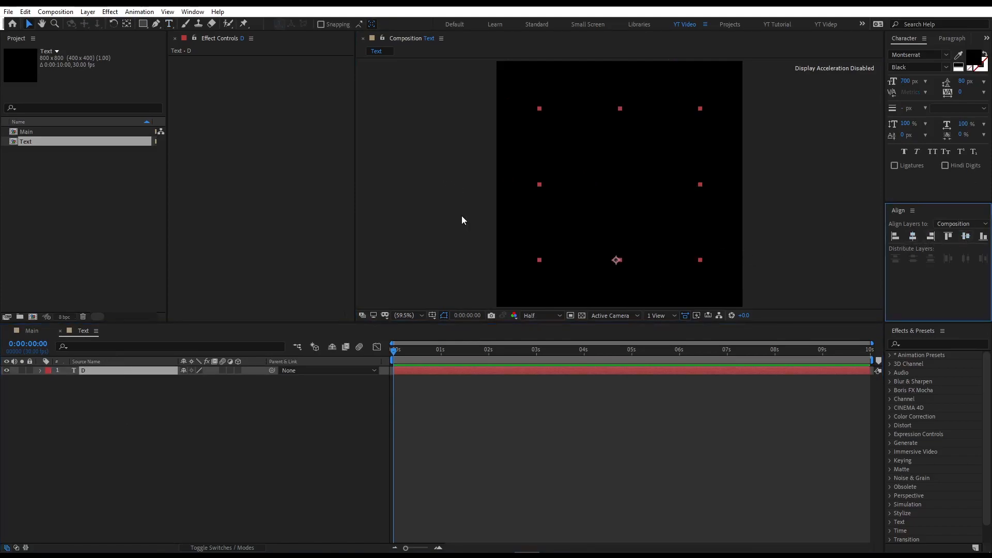
# Center the D layer's anchor point with the Pan Behind tool.
pyautogui.click(582, 316)
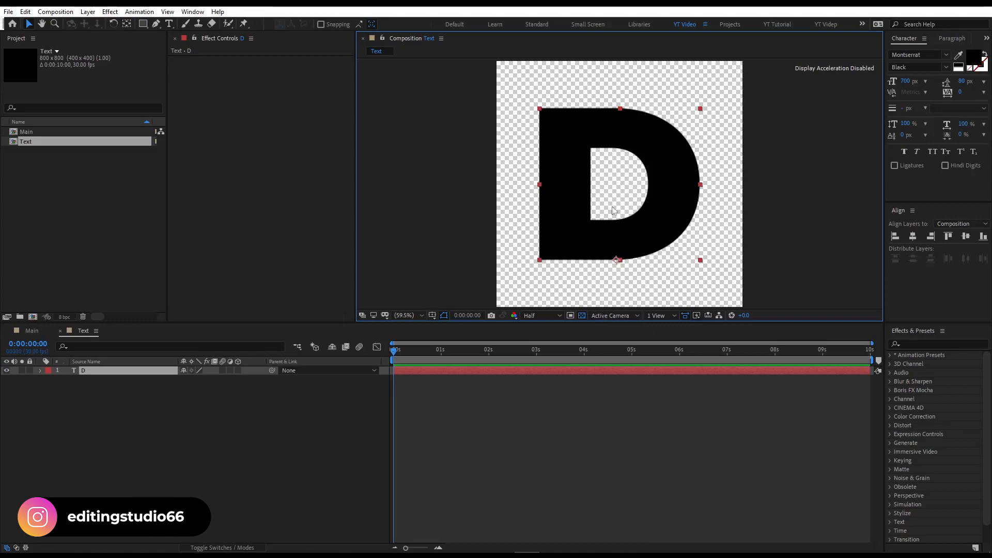
pyautogui.click(582, 316)
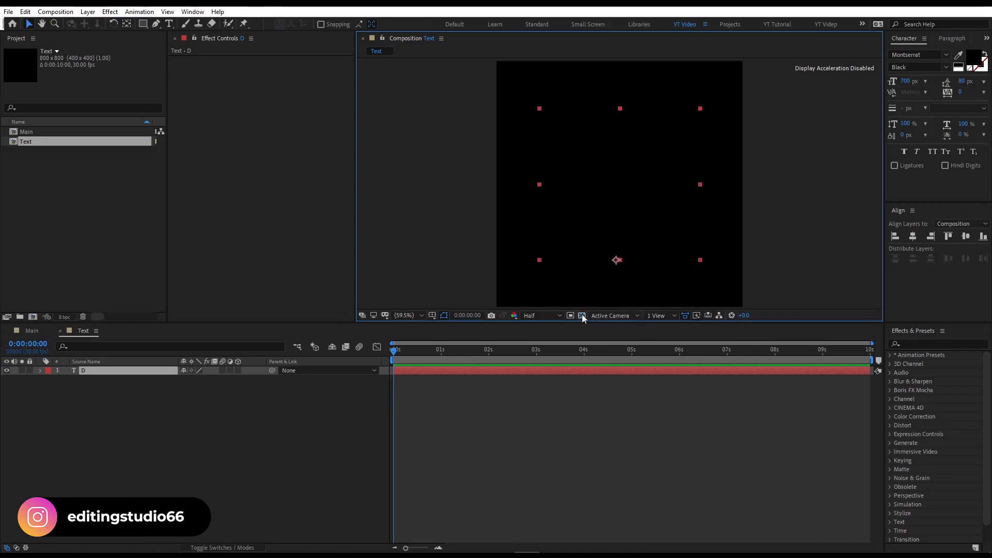
pyautogui.doubleClick(129, 23)
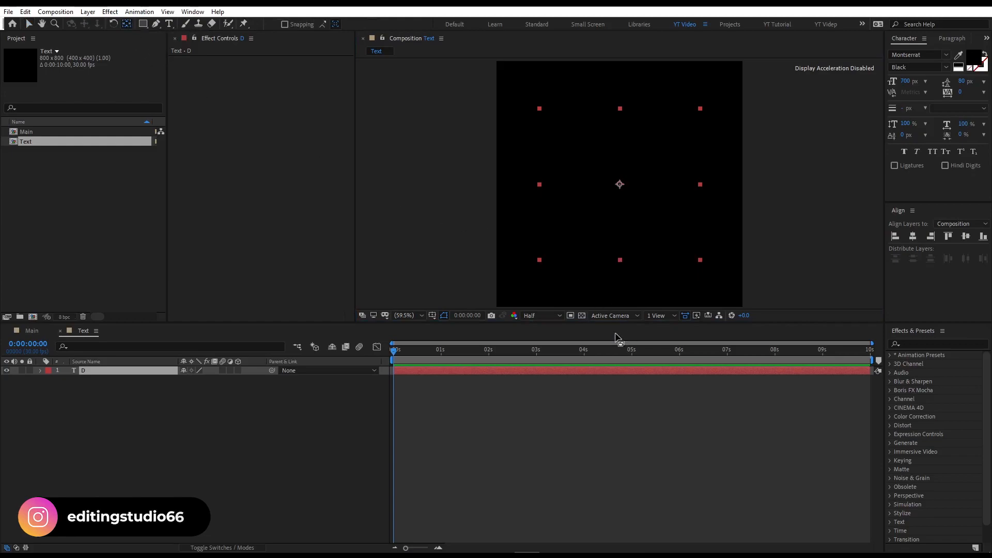
pyautogui.click(582, 316)
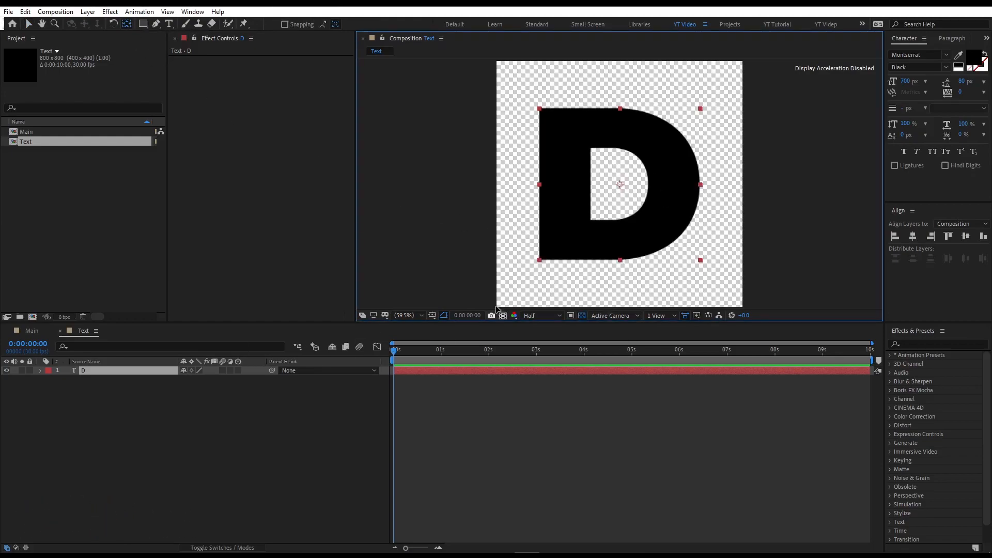
# Swap the D layer's fill and stroke colors so the letter becomes a white outline.
pyautogui.press('v')
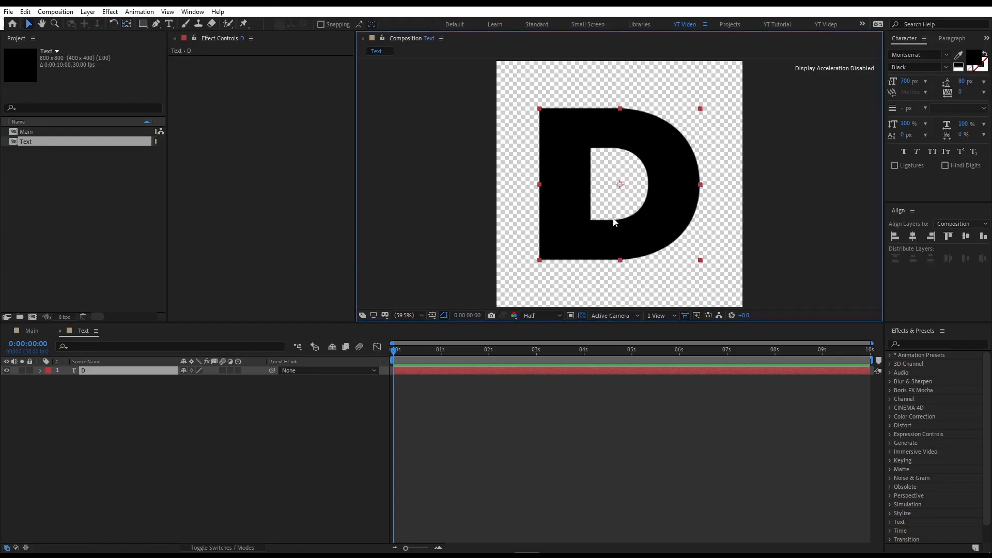
pyautogui.click(157, 368)
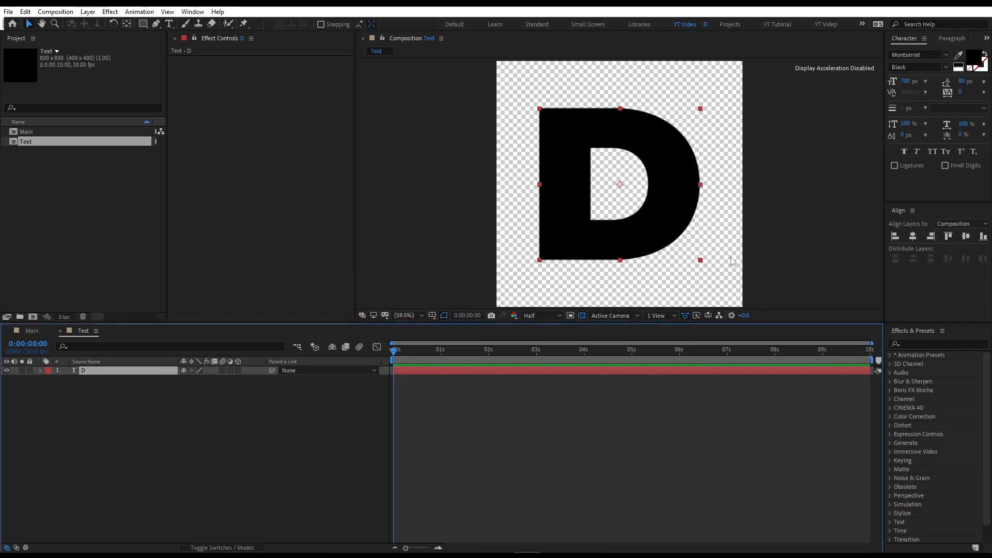
pyautogui.click(972, 68)
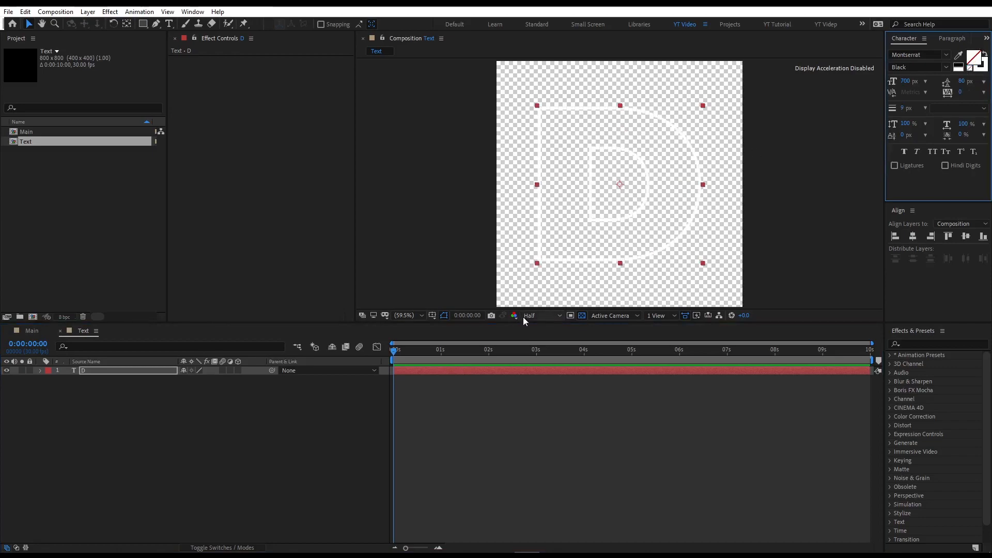
pyautogui.click(582, 315)
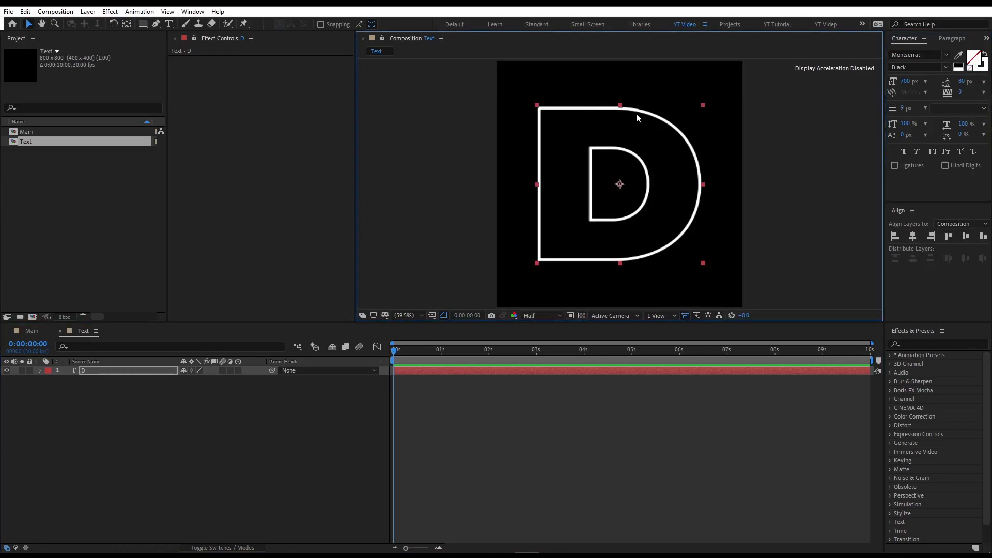
# Set the stroke width of the D text to 9 px.
pyautogui.moveTo(903, 109)
pyautogui.mouseDown()
pyautogui.moveTo(890, 110)
pyautogui.moveTo(902, 115)
pyautogui.mouseUp()
pyautogui.click(904, 110)
pyautogui.write('9')
pyautogui.press('Return')
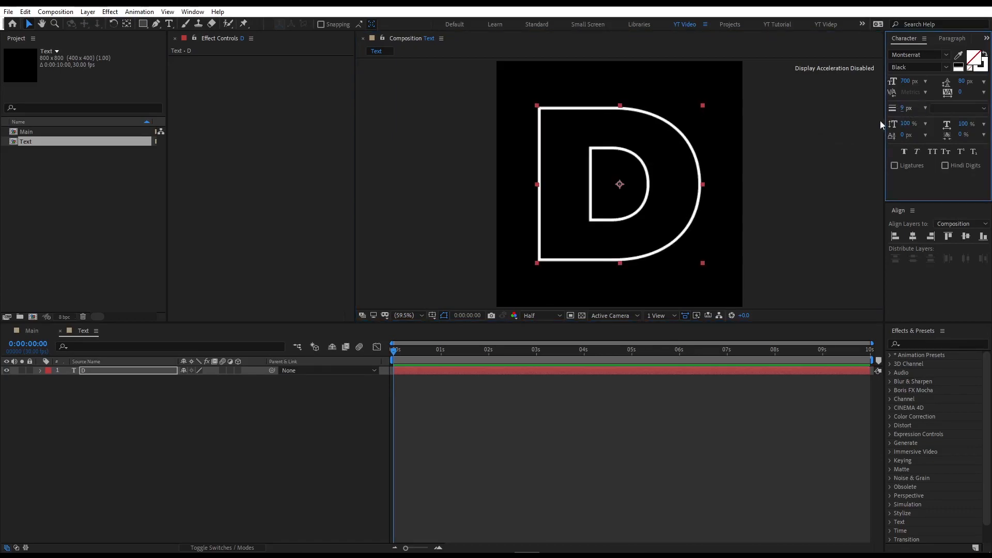
# Duplicate the D text layer, creating a second copy below it.
pyautogui.click(166, 391)
pyautogui.click(139, 370)
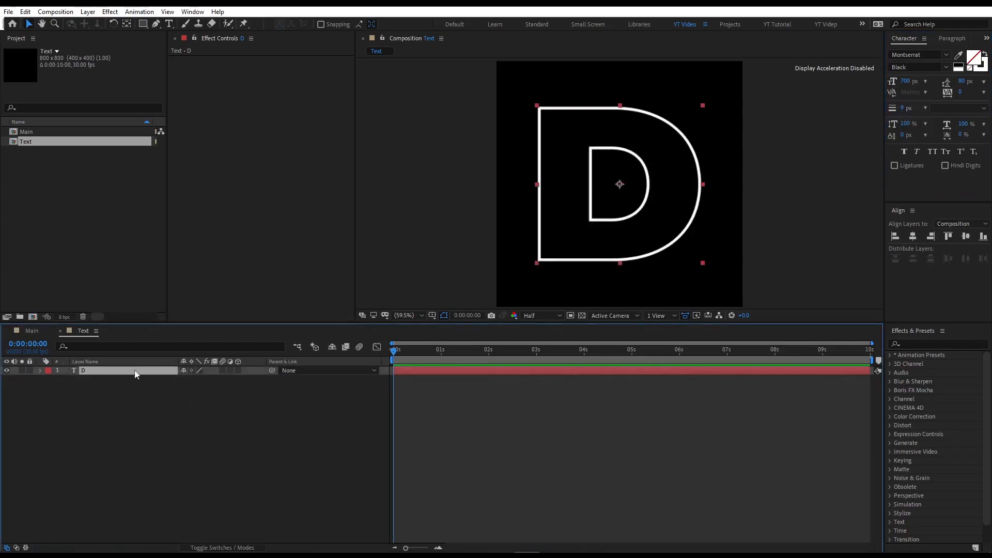
pyautogui.hotkey('ctrl', 'd')
pyautogui.moveTo(121, 372); pyautogui.dragTo(122, 383)
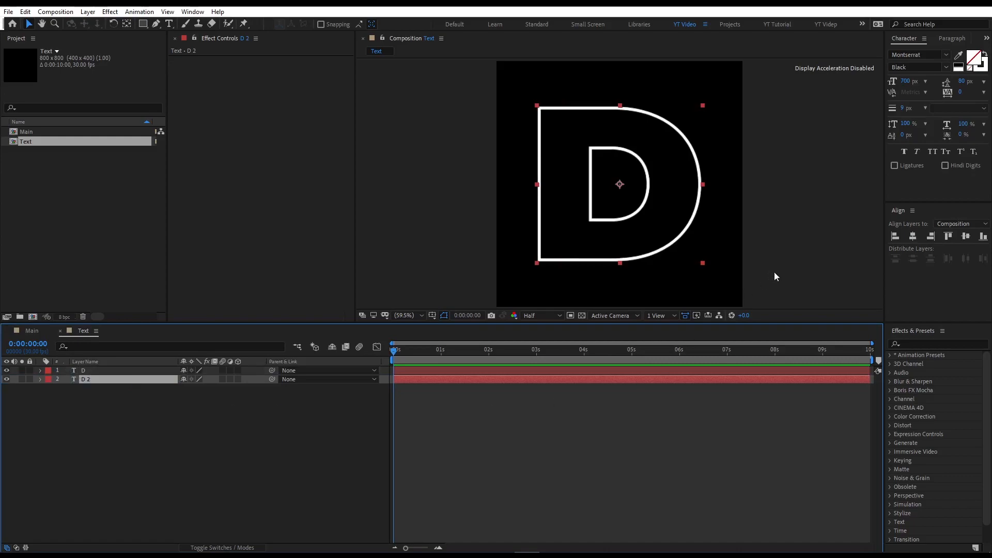
# Give the duplicate D 2 layer a black fill with a white stroke.
pyautogui.click(973, 71)
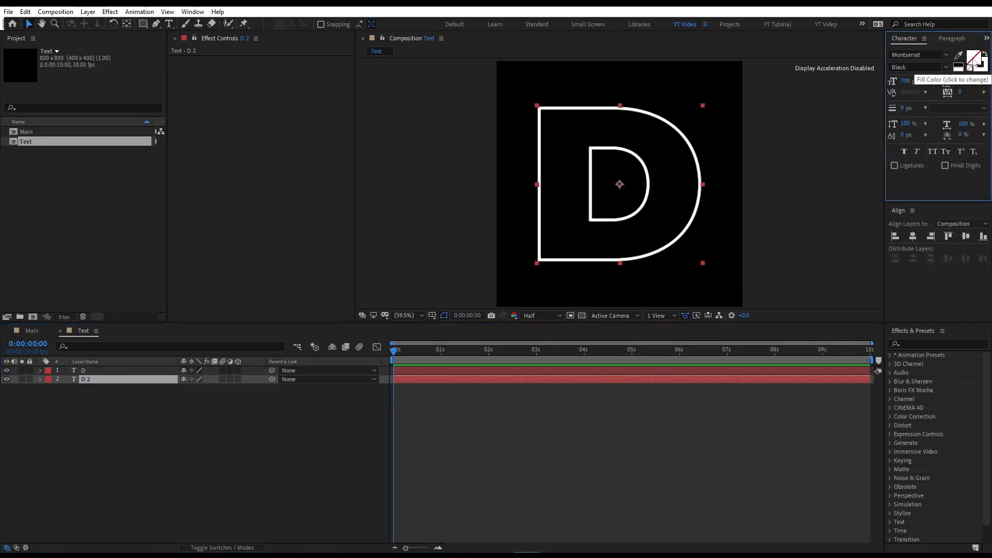
pyautogui.click(975, 57)
pyautogui.click(268, 189)
pyautogui.click(975, 72)
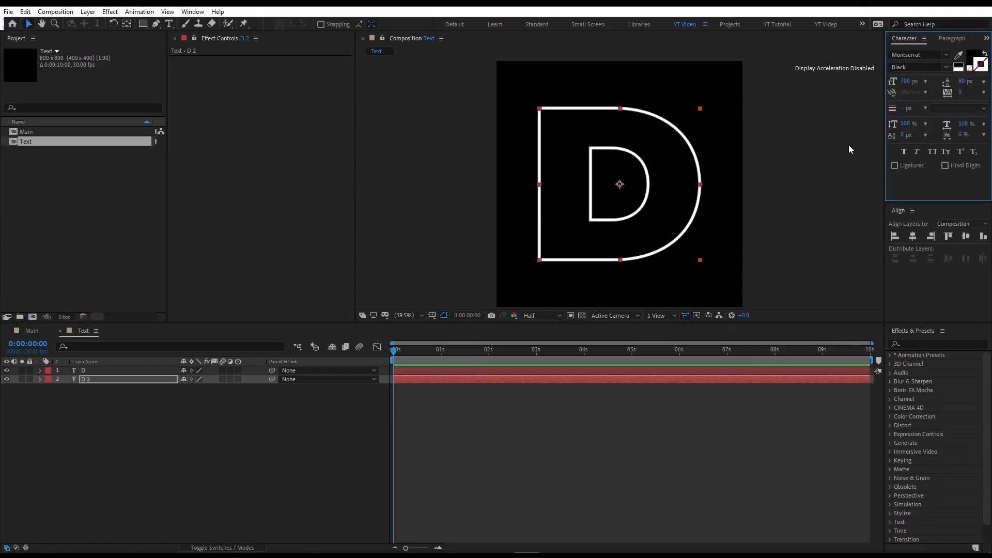
# Compare both D layers with the transparency grid toggled on and off.
pyautogui.click(589, 316)
pyautogui.click(582, 315)
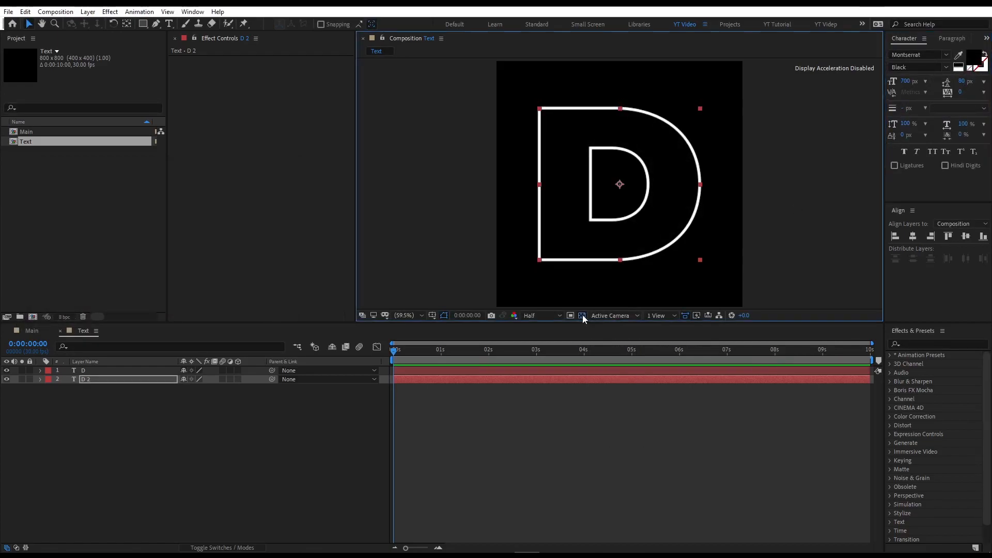
pyautogui.click(582, 315)
pyautogui.click(191, 405)
pyautogui.moveTo(191, 405); pyautogui.dragTo(154, 371)
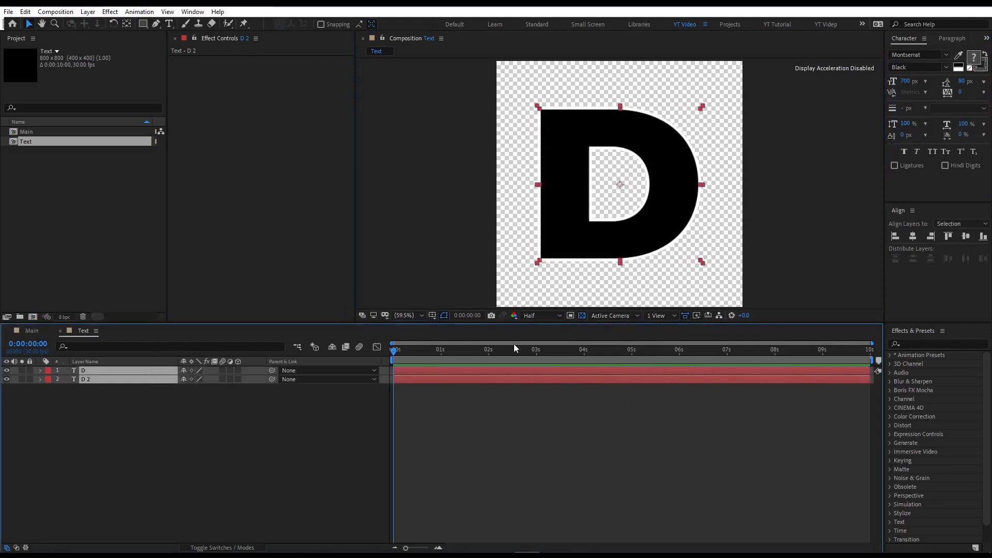
pyautogui.click(582, 316)
pyautogui.click(154, 448)
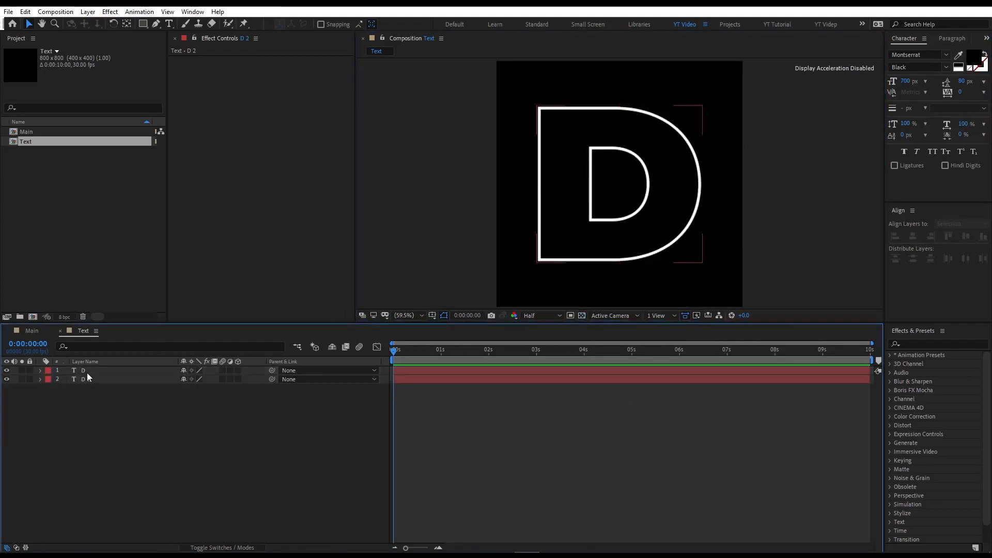
# Add a Gradient Overlay layer style to the top D layer.
pyautogui.click(93, 370)
pyautogui.click(42, 371)
pyautogui.click(40, 370)
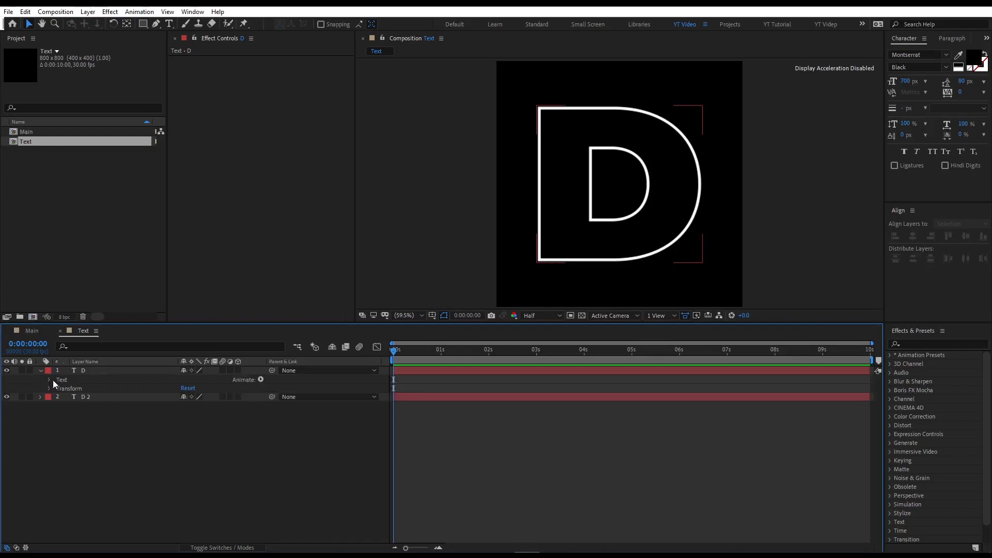
pyautogui.click(84, 370)
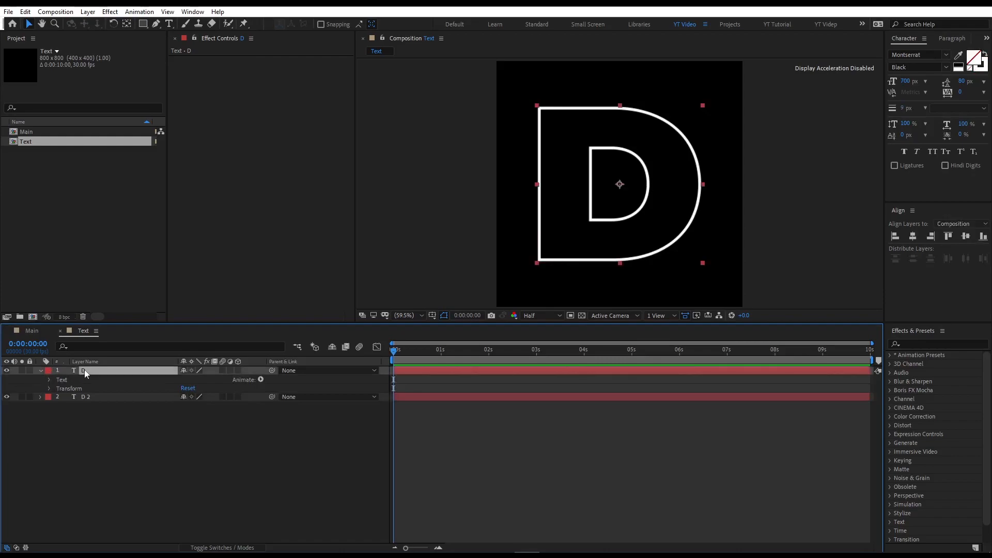
pyautogui.rightClick(85, 371)
pyautogui.moveTo(135, 217)
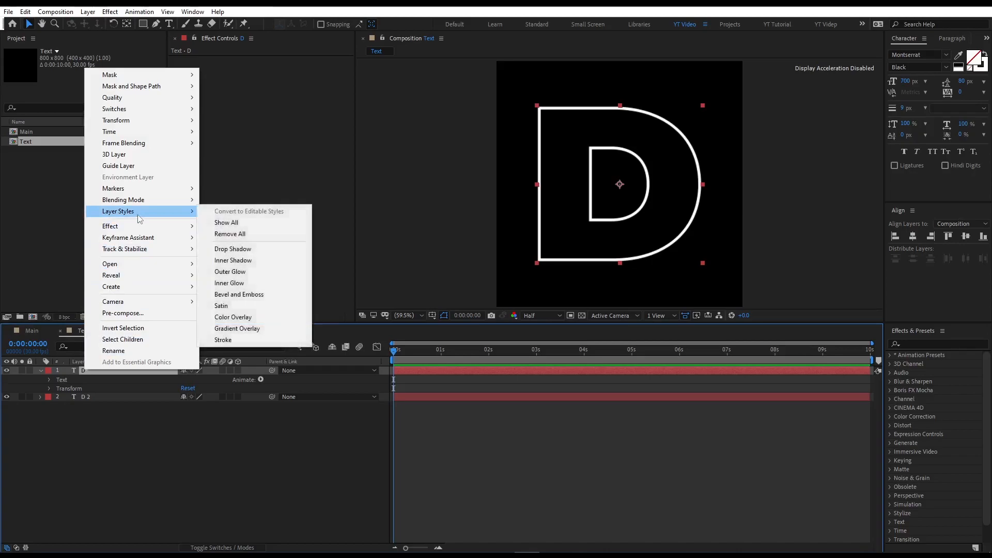
pyautogui.click(242, 330)
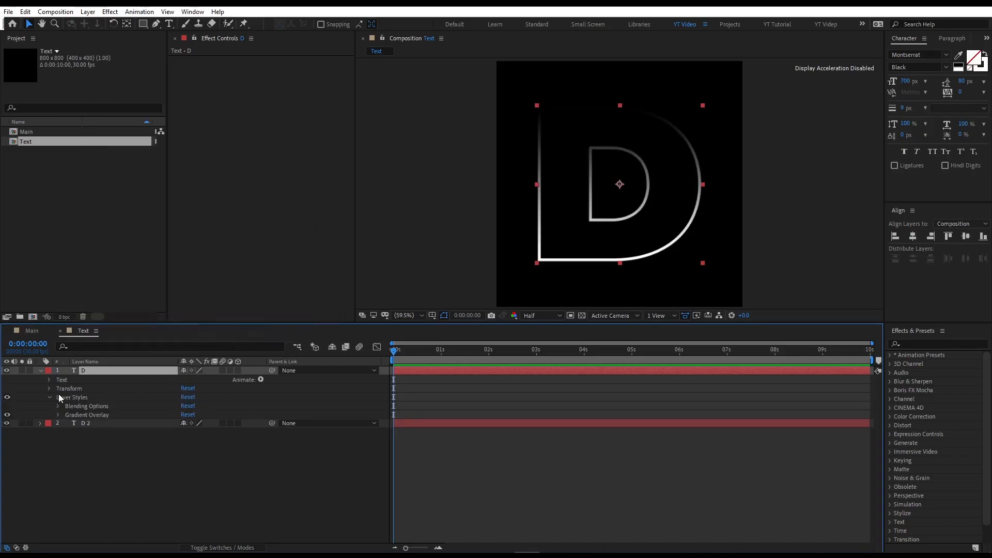
# Set the Gradient Overlay angle to 0 degrees.
pyautogui.click(58, 416)
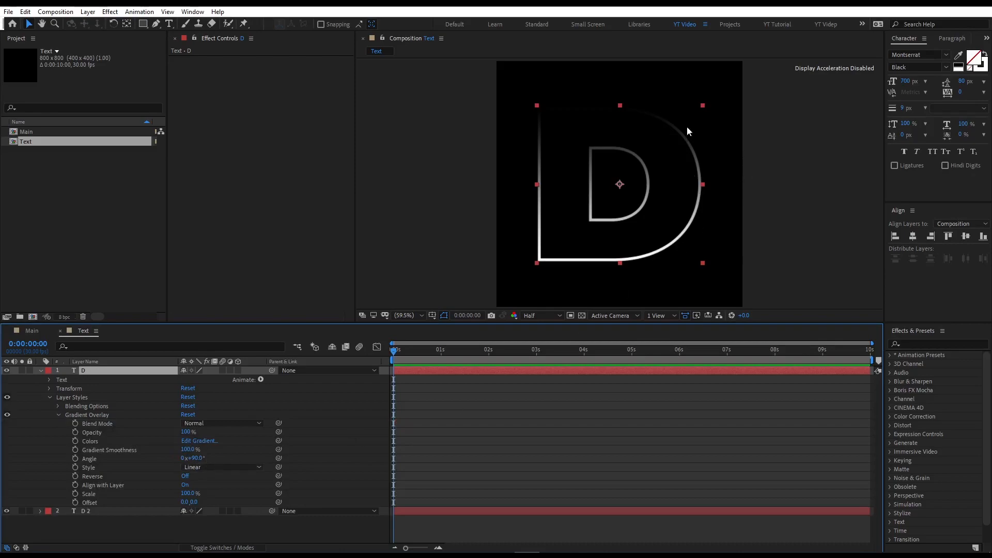
pyautogui.click(197, 458)
pyautogui.write('0')
pyautogui.press('Return')
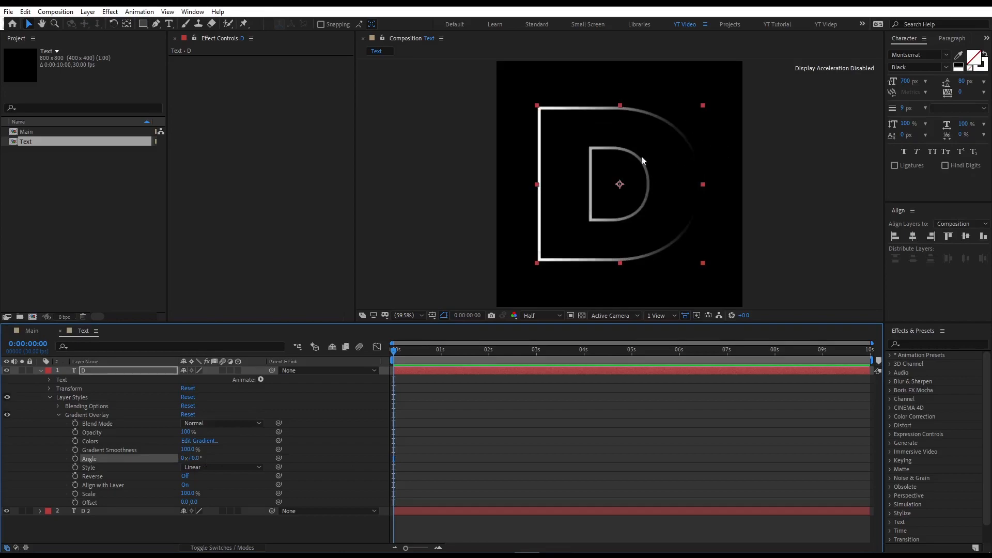
# Open the gradient editor and add a color stop at about 50% location, removing extra stops.
pyautogui.click(189, 441)
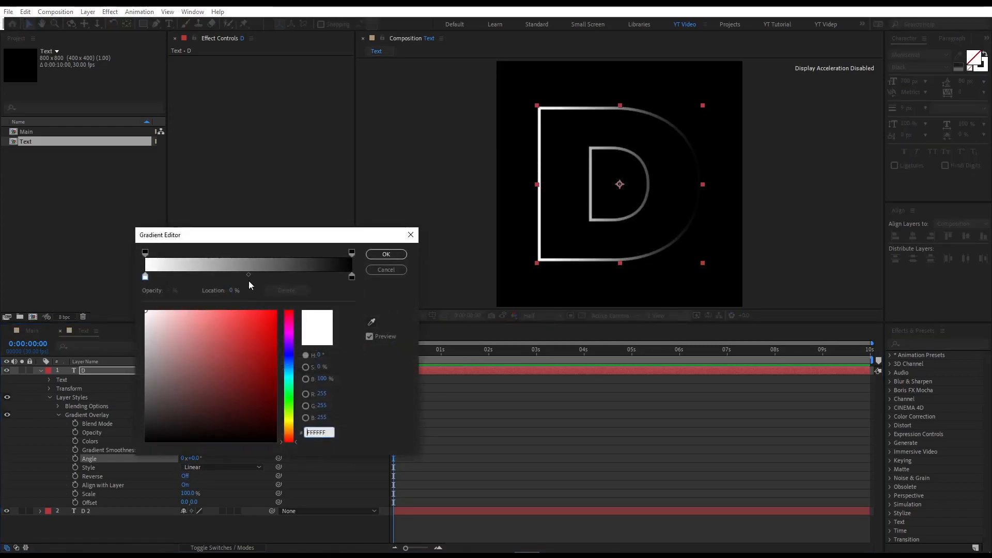
pyautogui.moveTo(248, 280)
pyautogui.mouseDown()
pyautogui.moveTo(240, 279)
pyautogui.moveTo(249, 279)
pyautogui.mouseUp()
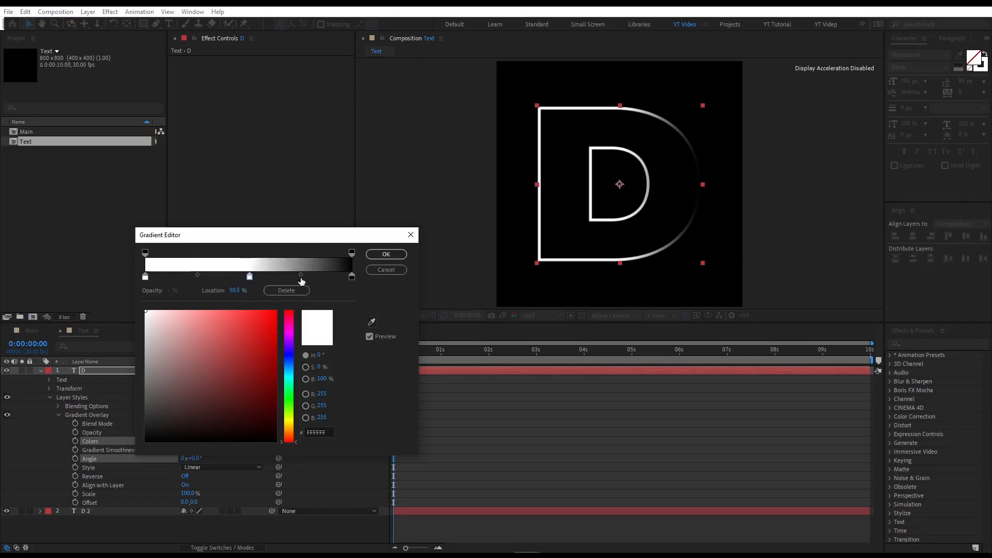
pyautogui.click(301, 275)
pyautogui.click(205, 279)
pyautogui.click(222, 278)
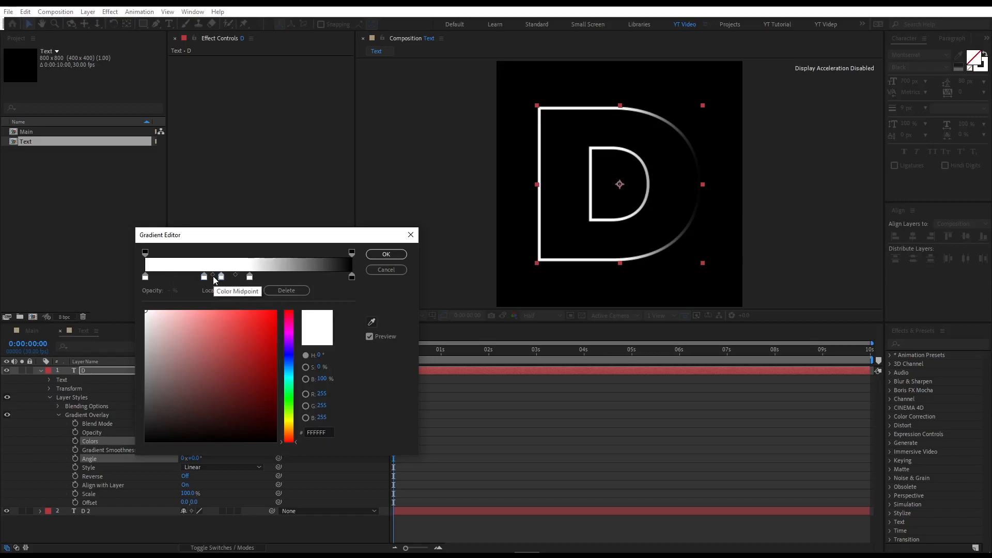
pyautogui.click(205, 278)
pyautogui.click(286, 290)
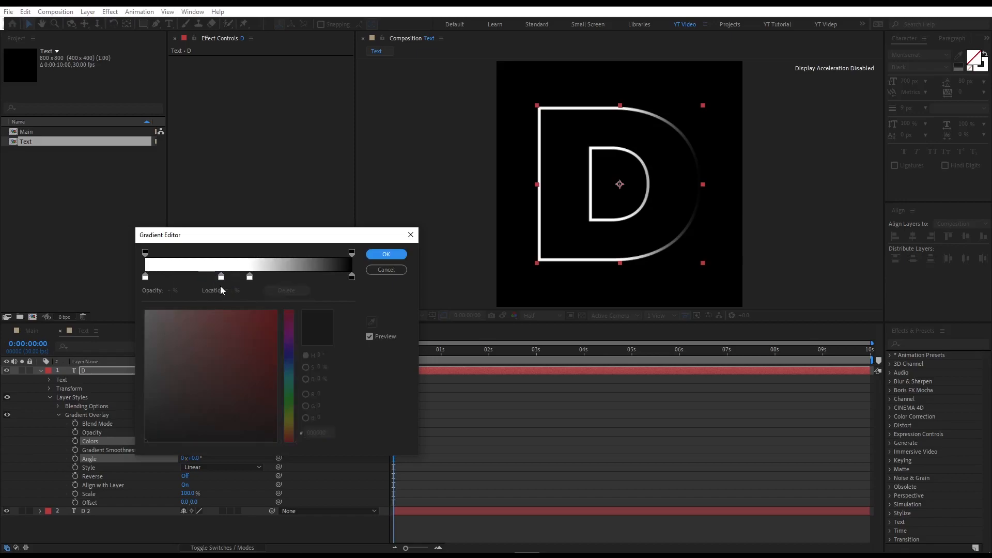
pyautogui.click(221, 277)
pyautogui.click(287, 290)
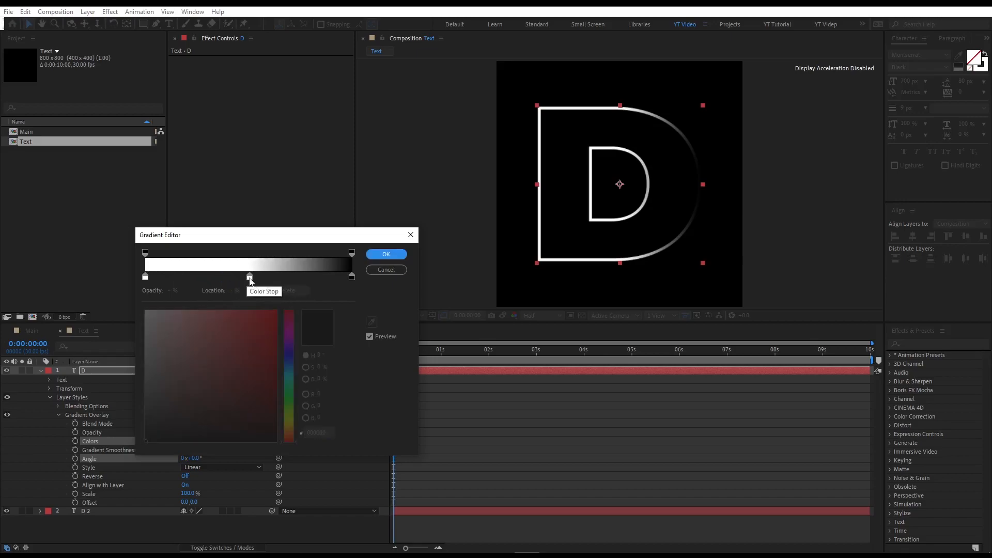
# Set the middle gradient color stop to purple CC00FF.
pyautogui.click(250, 277)
pyautogui.click(289, 337)
pyautogui.moveTo(257, 336); pyautogui.dragTo(285, 304)
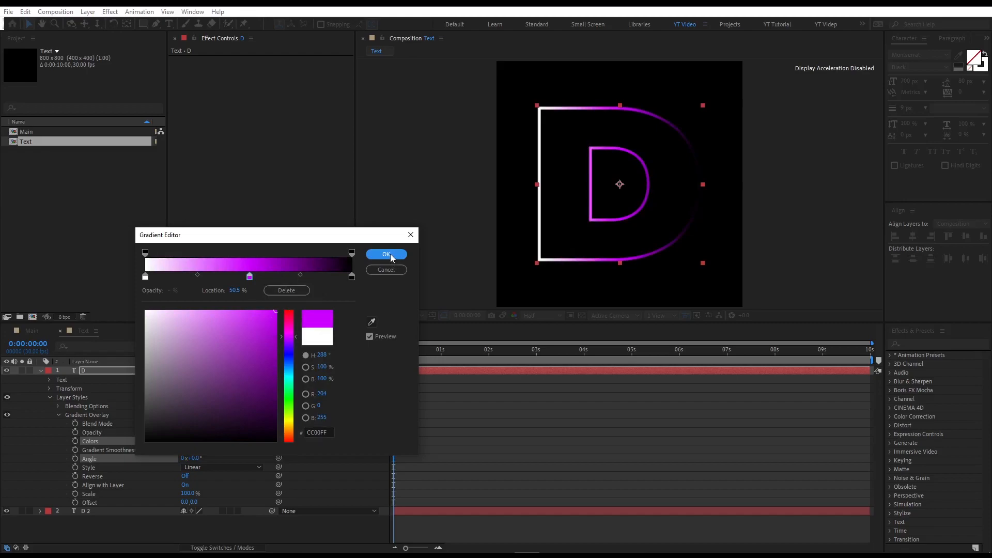
# Reposition the gradient's end and opacity stops and confirm the gradient.
pyautogui.moveTo(352, 277); pyautogui.dragTo(294, 275)
pyautogui.click(250, 277)
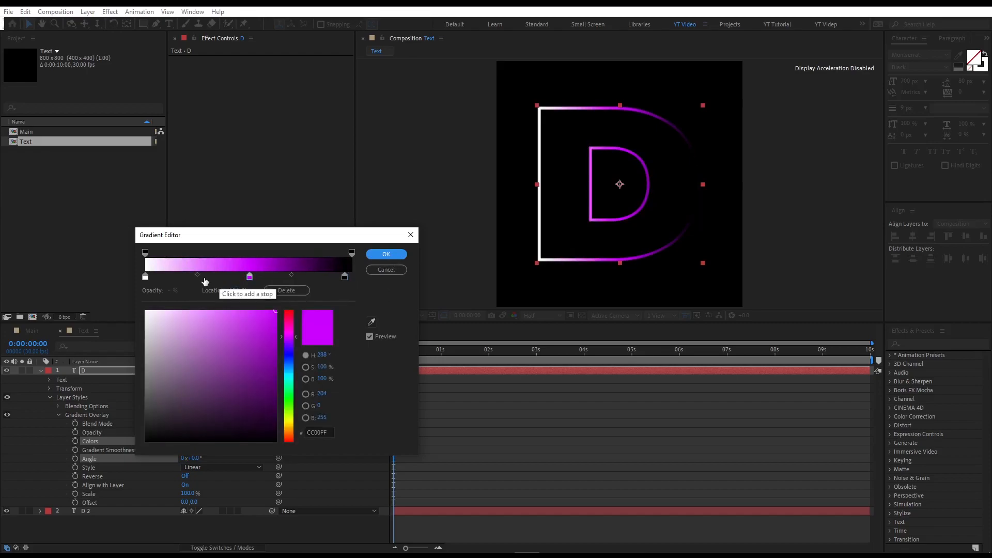
pyautogui.moveTo(197, 274); pyautogui.dragTo(182, 275)
pyautogui.press('Return')
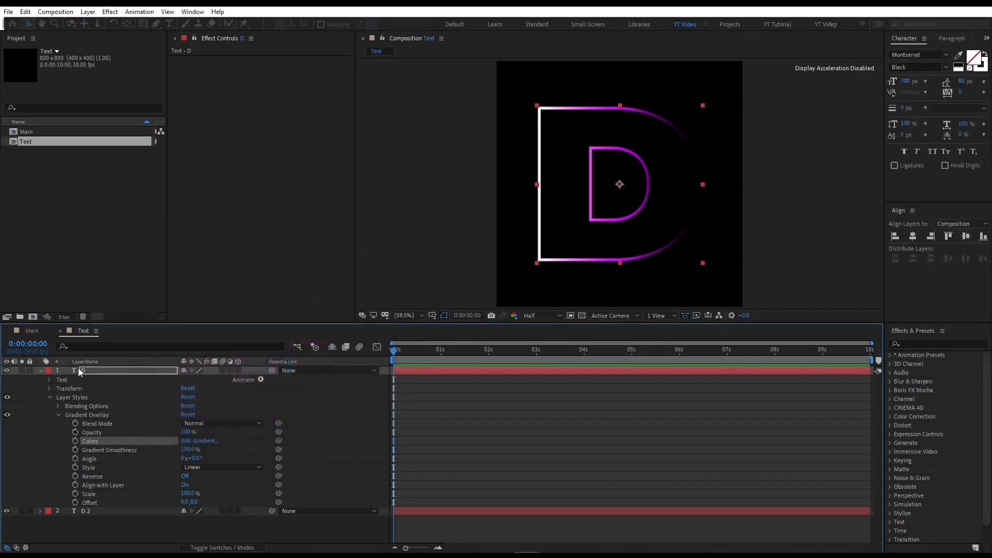
# Collapse all layer properties in the timeline.
pyautogui.click(113, 368)
pyautogui.click(104, 362)
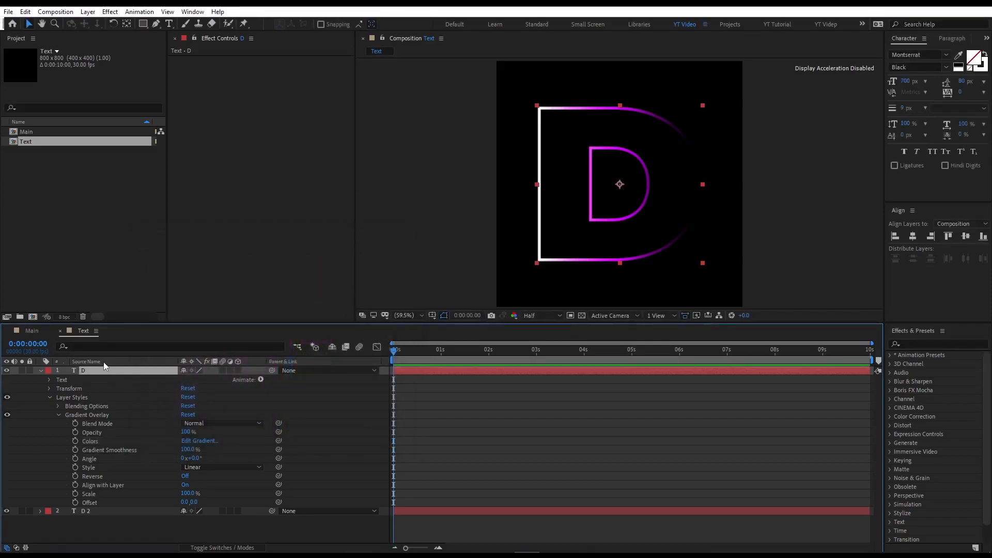
pyautogui.press('u')
pyautogui.click(123, 401)
pyautogui.hotkey('ctrl', 'a')
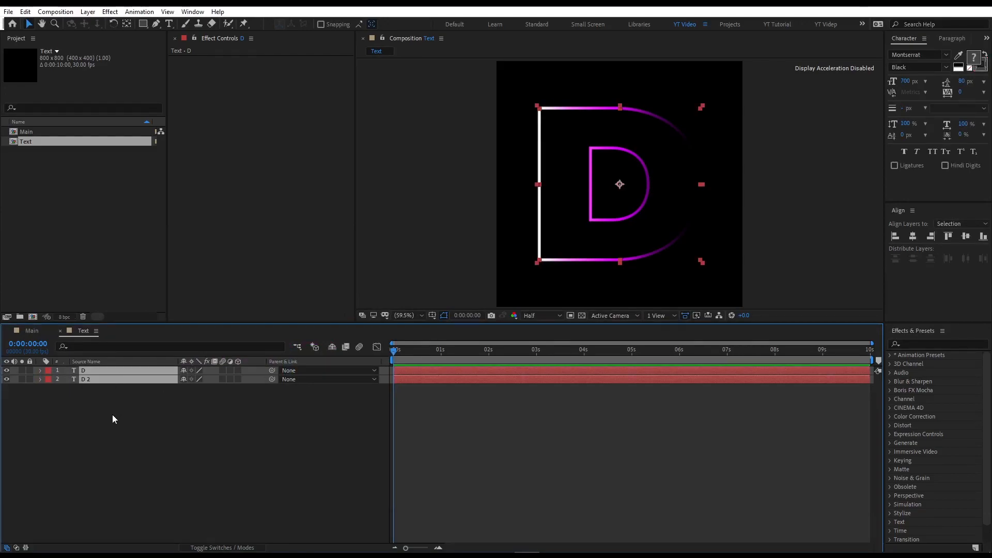
pyautogui.click(113, 416)
pyautogui.click(123, 380)
pyautogui.click(131, 438)
# Rename the Text composition as D.
pyautogui.click(47, 142)
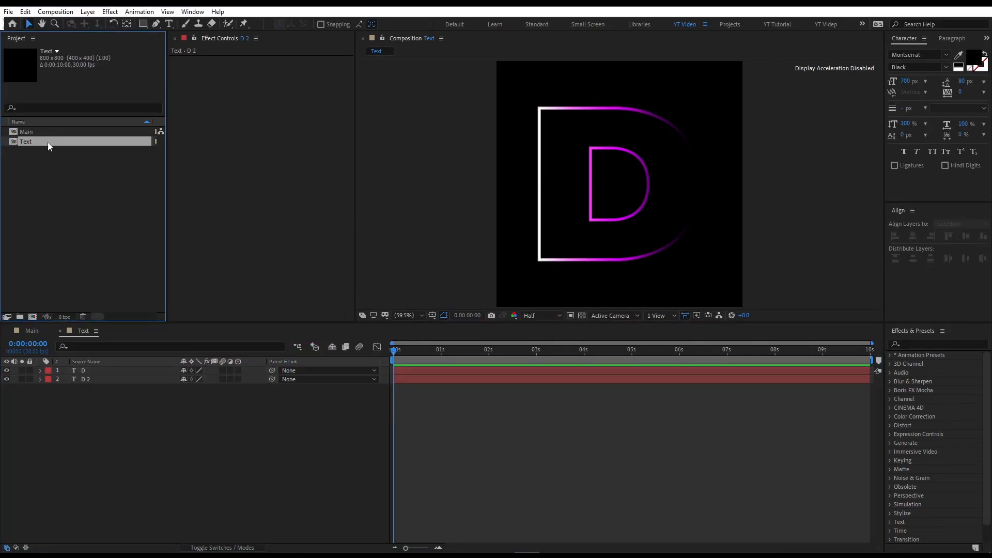
pyautogui.press('Return')
pyautogui.write('D')
pyautogui.press('Return')
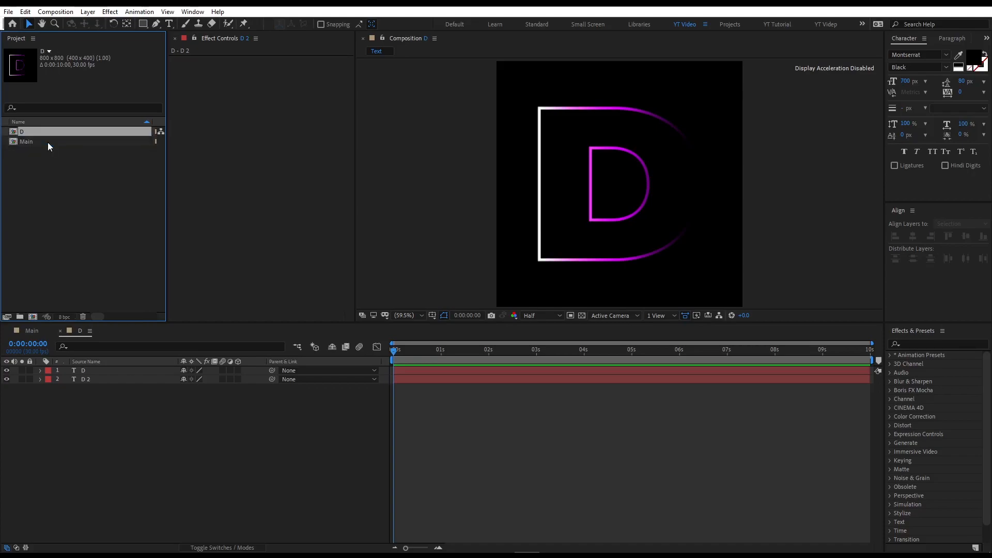
# Duplicate the D composition, rename the copy as E, and open it.
pyautogui.hotkey('ctrl', 'd')
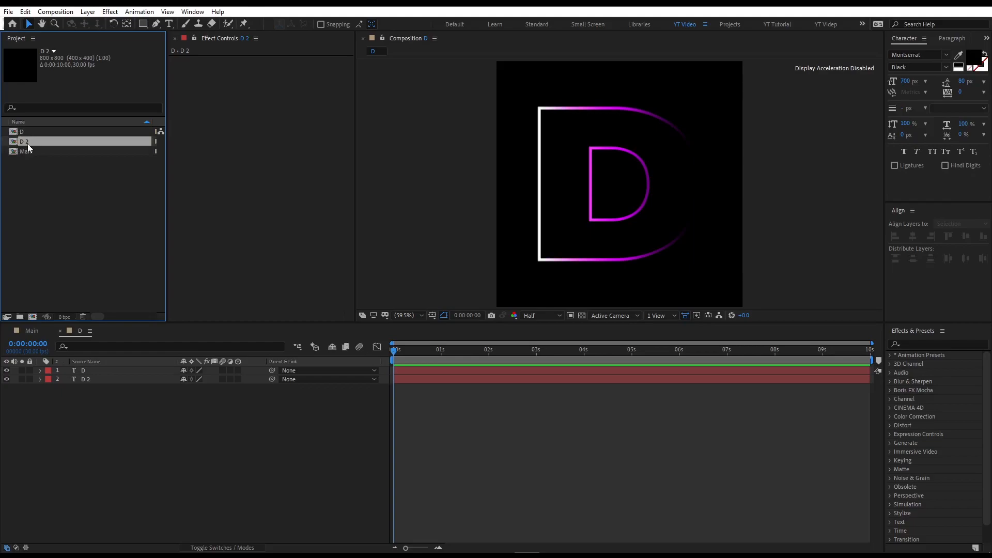
pyautogui.press('Return')
pyautogui.write('E')
pyautogui.press('Return')
pyautogui.doubleClick(45, 144)
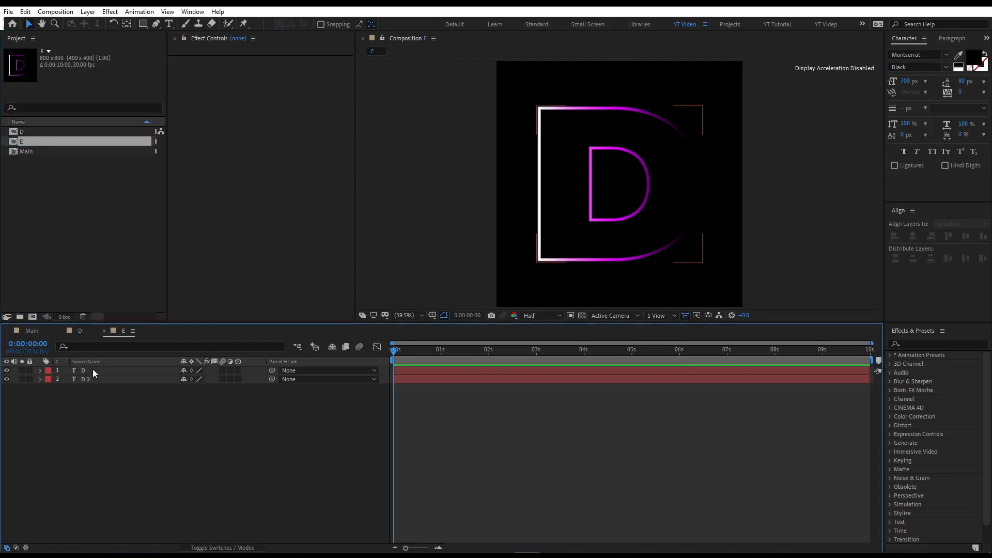
# Replace the letter in both text layers of the E composition with E.
pyautogui.doubleClick(92, 369)
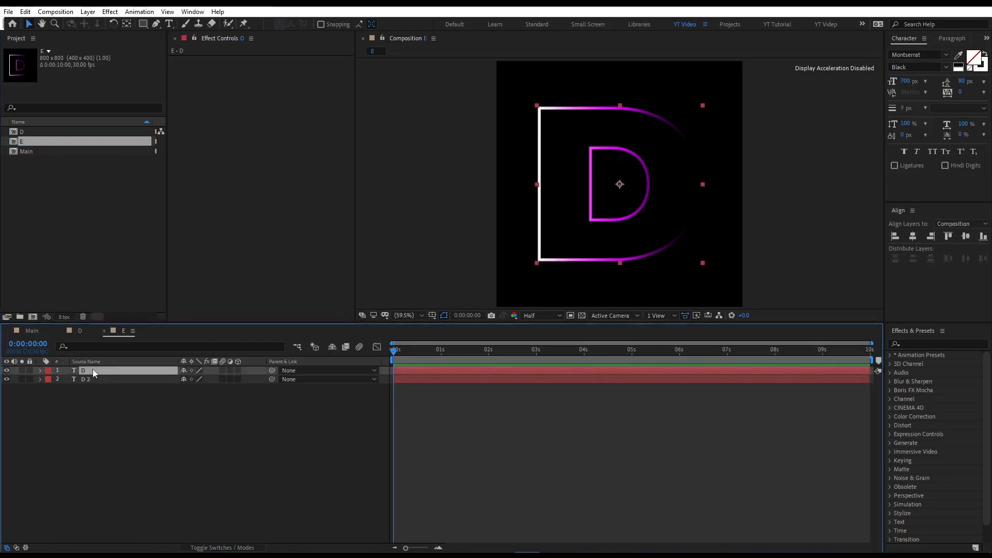
pyautogui.write('E')
pyautogui.doubleClick(91, 379)
pyautogui.write('E')
pyautogui.click(90, 406)
pyautogui.moveTo(90, 405); pyautogui.dragTo(93, 372)
pyautogui.click(147, 434)
pyautogui.moveTo(78, 439); pyautogui.dragTo(44, 371)
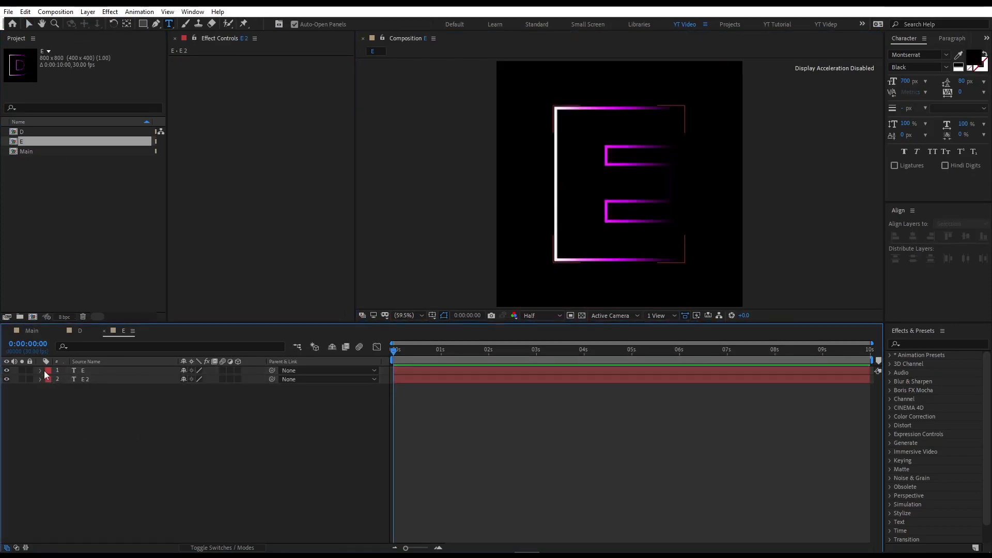
# Add a thisComp.name expression to the top E layer's Source Text.
pyautogui.click(41, 371)
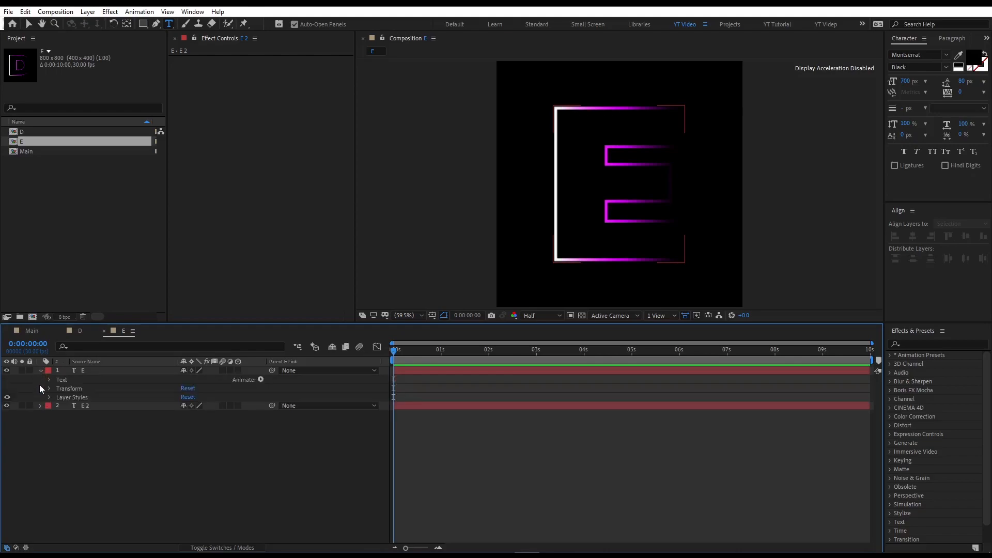
pyautogui.click(49, 379)
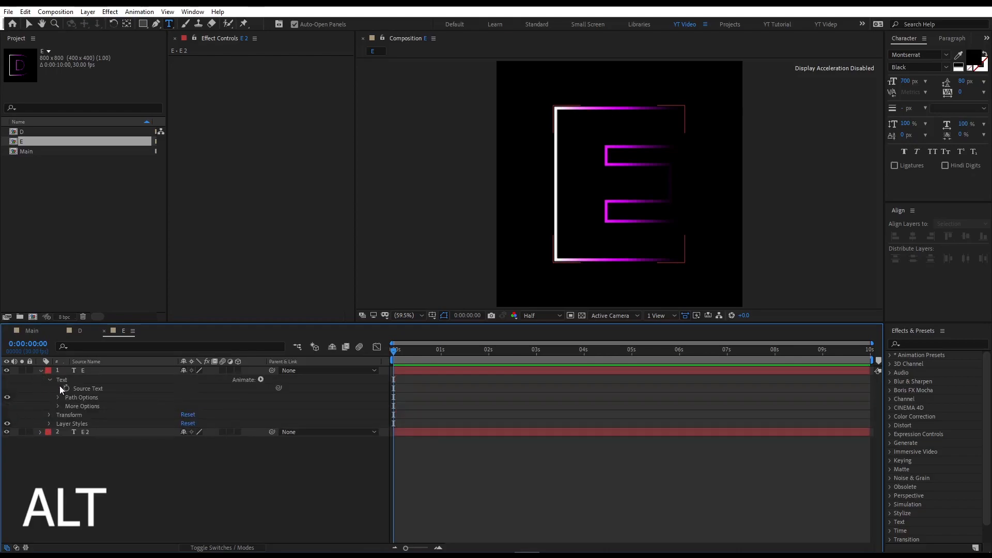
pyautogui.keyDown('alt'); pyautogui.click(66, 389); pyautogui.keyUp('alt')
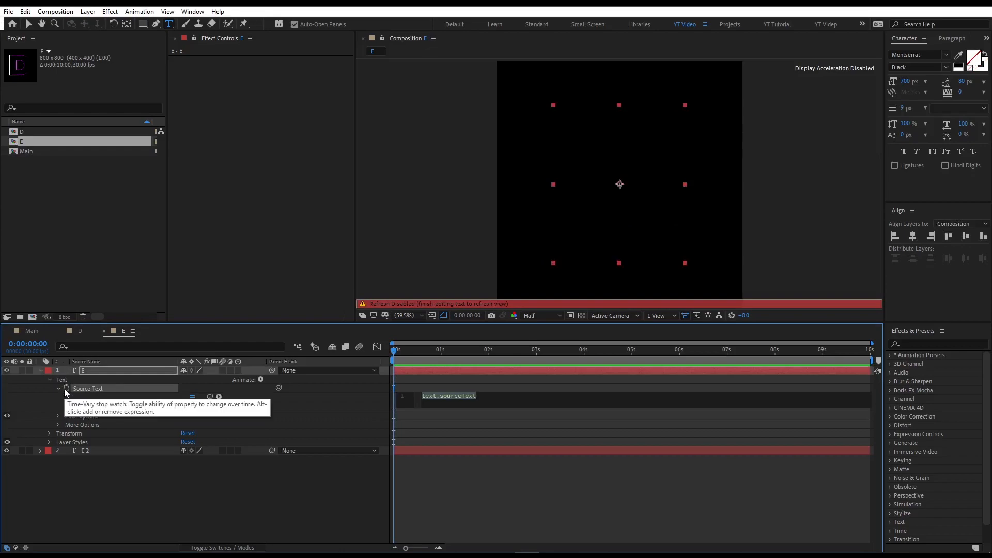
pyautogui.write('this')
pyautogui.press('Down')
pyautogui.press('Return')
pyautogui.write('.')
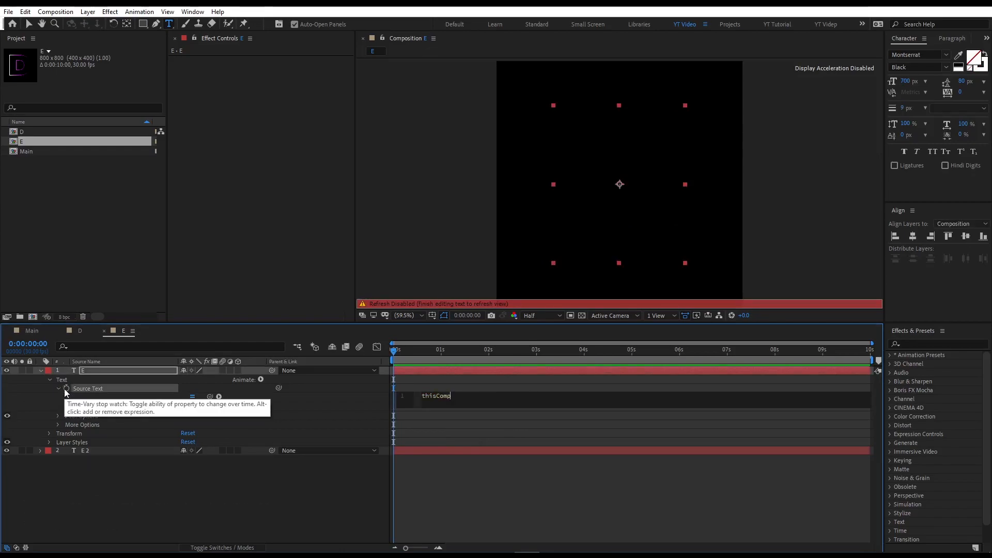
pyautogui.write('nam')
pyautogui.press('Return')
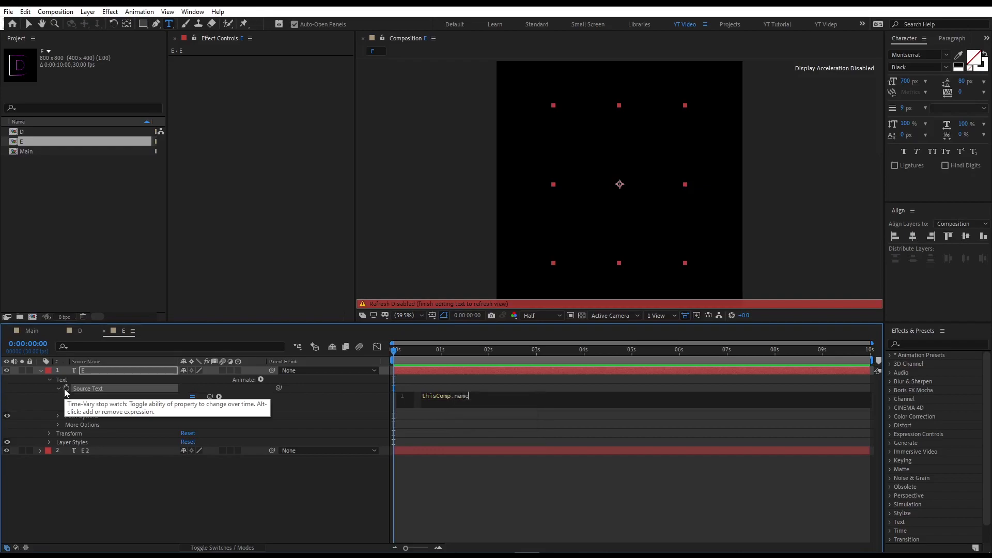
# Add the same thisComp.name expression to the E 2 layer's Source Text.
pyautogui.click(41, 451)
pyautogui.click(50, 459)
pyautogui.keyDown('alt'); pyautogui.click(66, 468); pyautogui.keyUp('alt')
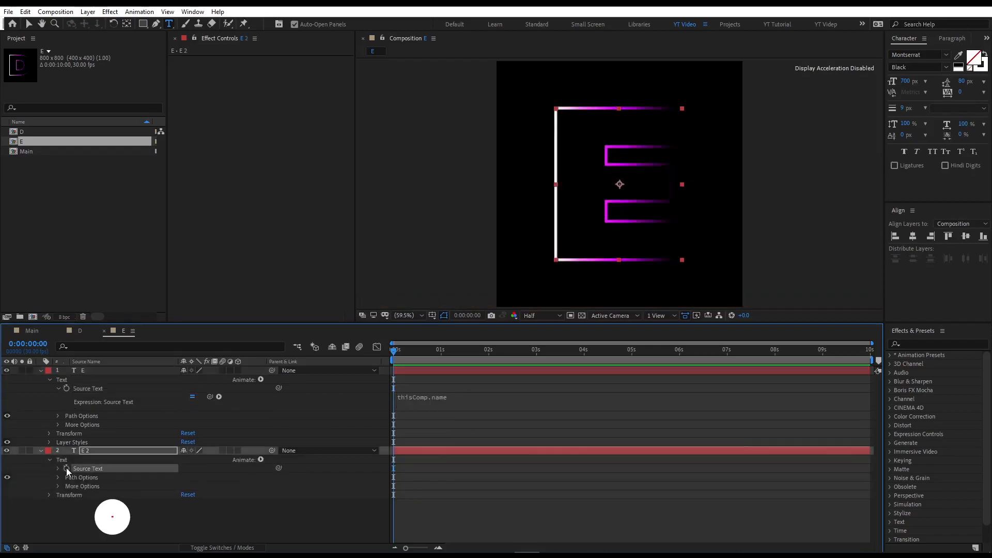
pyautogui.write('thisComp.name')
pyautogui.click(200, 428)
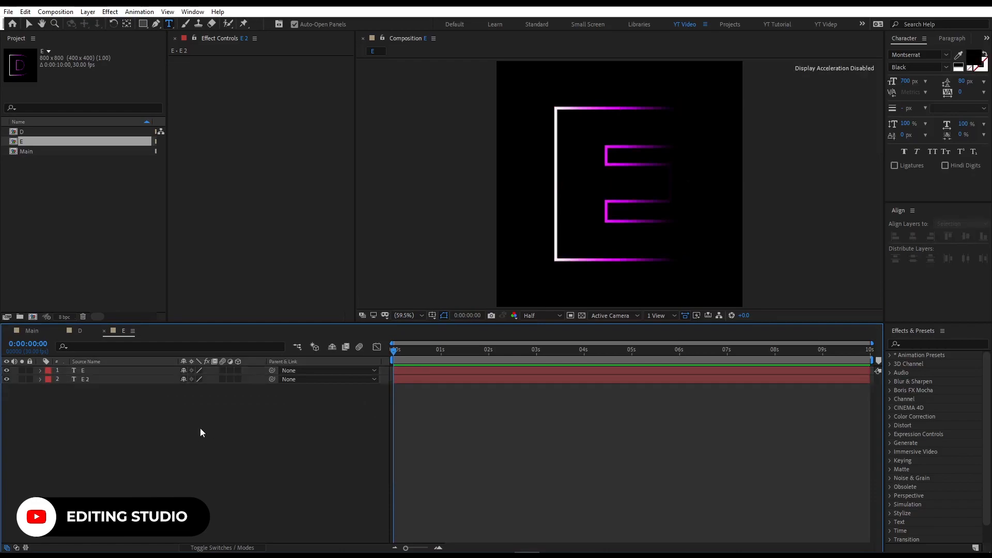
pyautogui.moveTo(200, 428); pyautogui.dragTo(114, 374)
pyautogui.click(108, 411)
# Duplicate the E composition, rename the copy as S, and open it.
pyautogui.click(41, 144)
pyautogui.hotkey('ctrl', 'd')
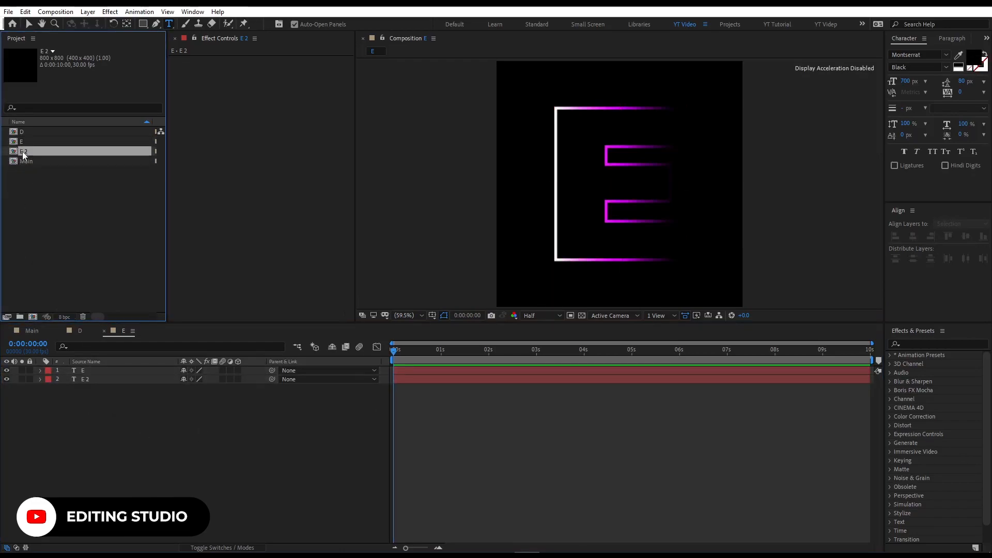
pyautogui.press('Return')
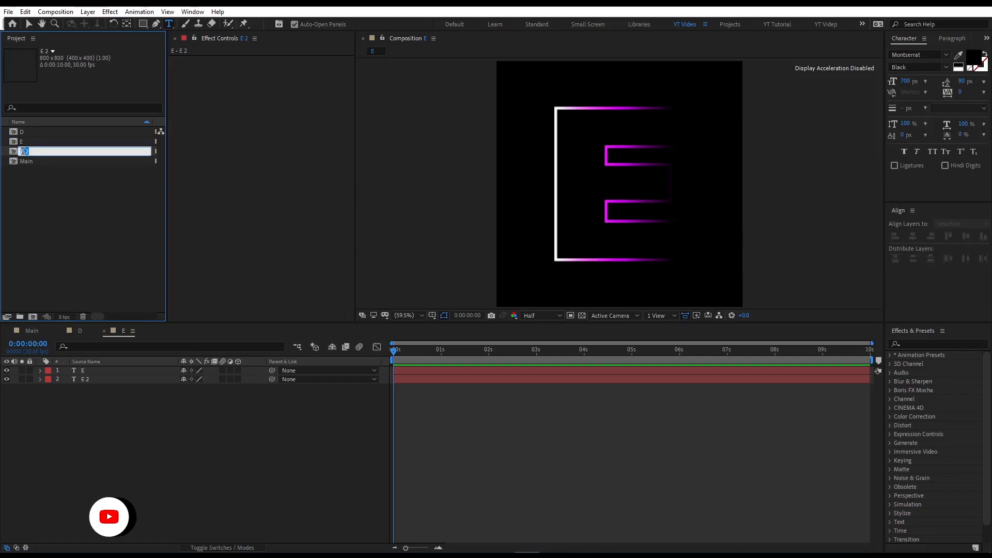
pyautogui.write('S')
pyautogui.press('Return')
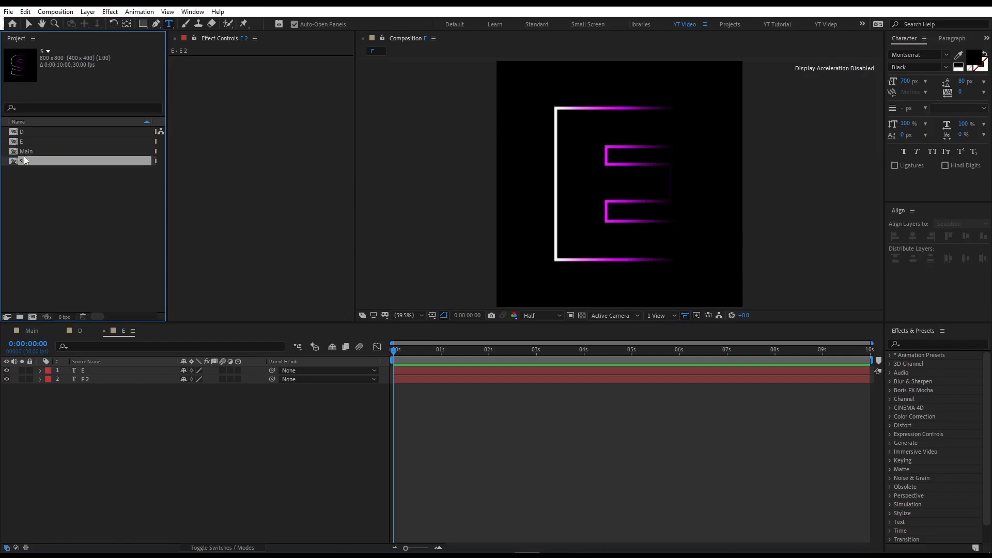
pyautogui.doubleClick(36, 163)
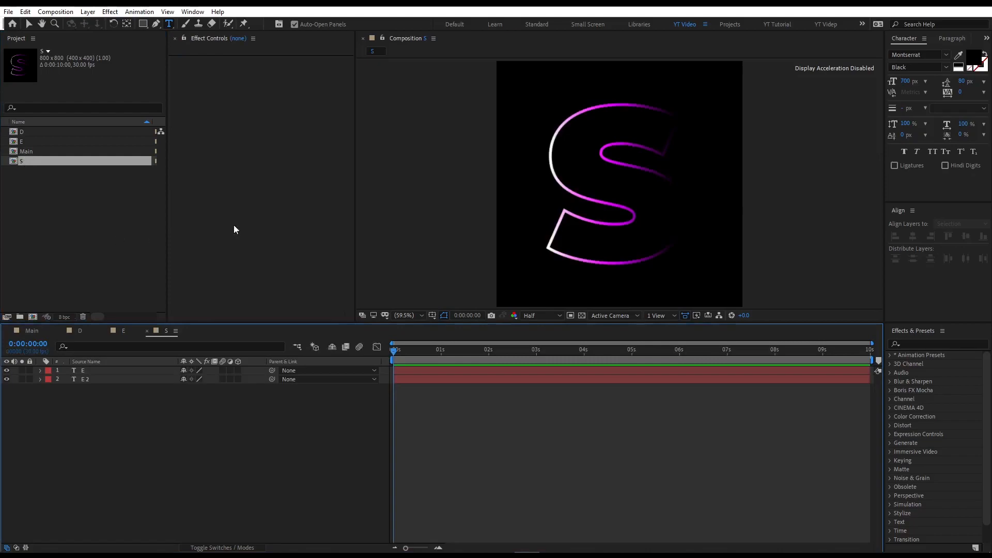
# Add the D, E, S, I, G and N letter compositions into the Main composition.
pyautogui.press('v')
pyautogui.click(20, 163)
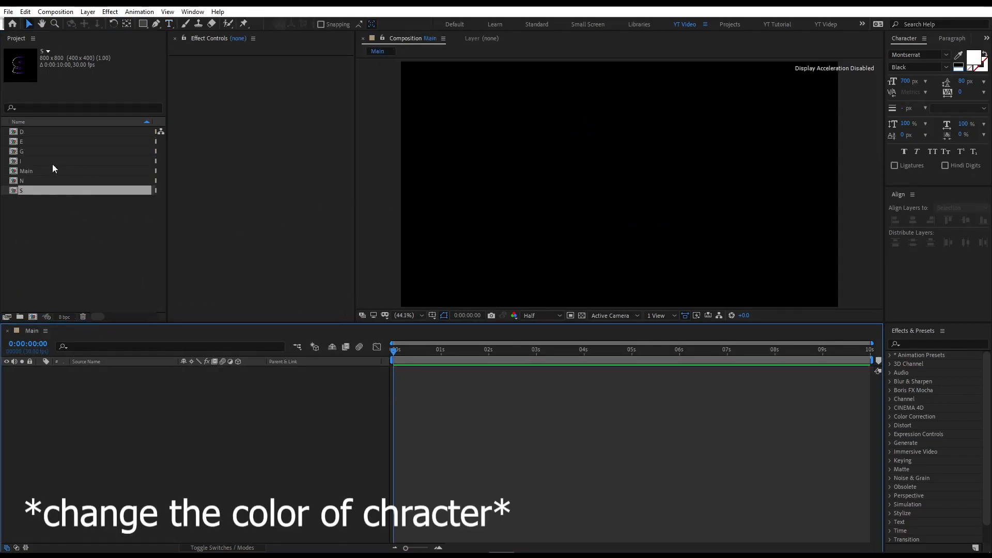
pyautogui.moveTo(22, 131); pyautogui.dragTo(88, 372)
pyautogui.moveTo(32, 191); pyautogui.dragTo(86, 365)
pyautogui.moveTo(32, 161); pyautogui.dragTo(85, 368)
pyautogui.moveTo(21, 151); pyautogui.dragTo(85, 368)
pyautogui.moveTo(23, 181); pyautogui.dragTo(83, 368)
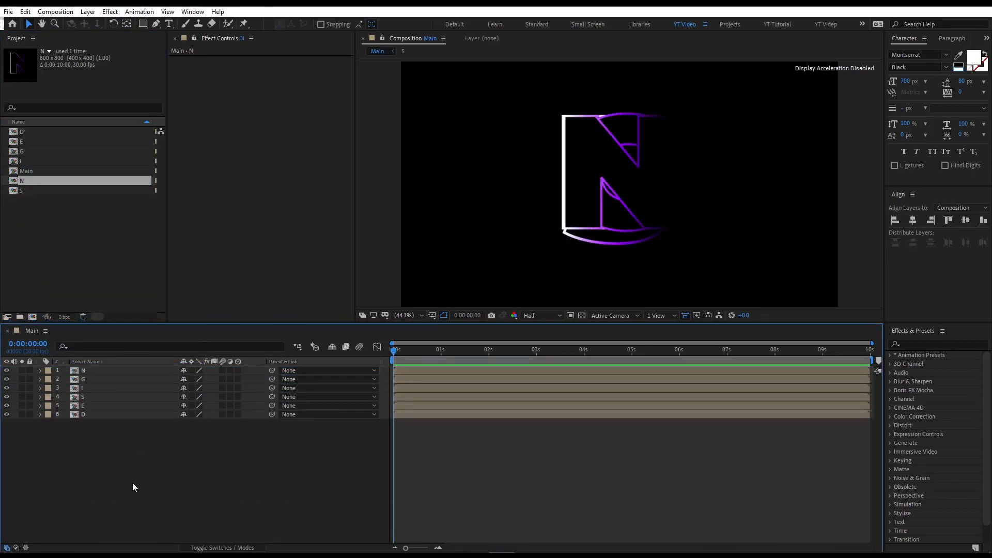
# Place the D letter layer at the left and the N layer at the right of the composition.
pyautogui.moveTo(130, 478); pyautogui.dragTo(85, 370)
pyautogui.click(912, 222)
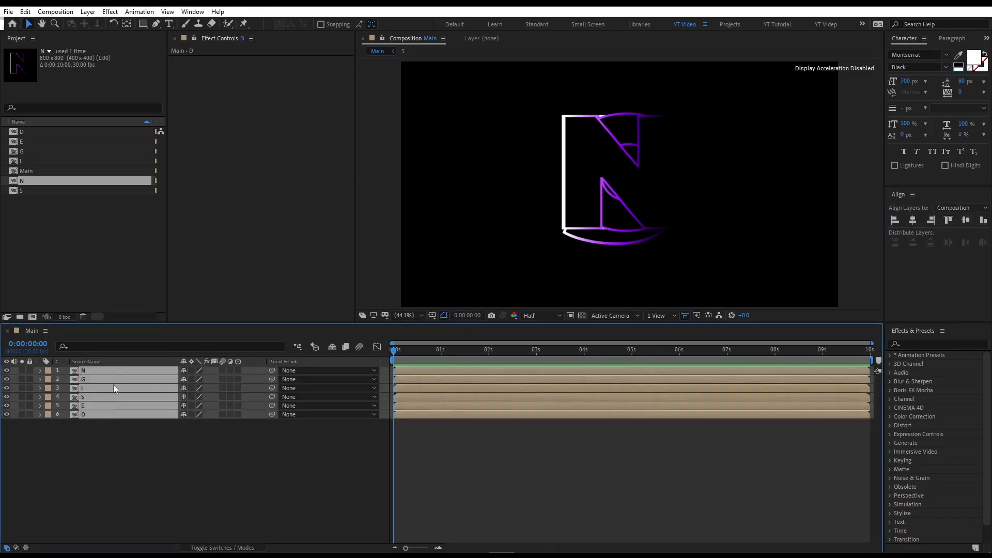
pyautogui.keyDown('ctrl'); pyautogui.click(108, 417); pyautogui.keyUp('ctrl')
pyautogui.moveTo(599, 210); pyautogui.dragTo(802, 209)
pyautogui.moveTo(590, 220); pyautogui.dragTo(436, 212)
# Position the E and S letter layers after the D.
pyautogui.click(126, 406)
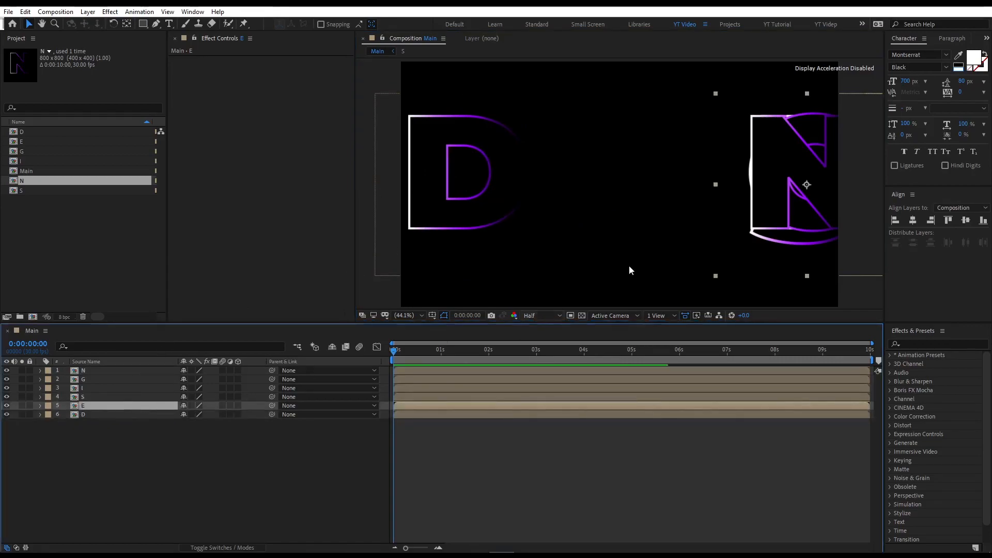
pyautogui.moveTo(720, 222); pyautogui.dragTo(418, 212)
pyautogui.click(738, 230)
pyautogui.moveTo(737, 230); pyautogui.dragTo(548, 218)
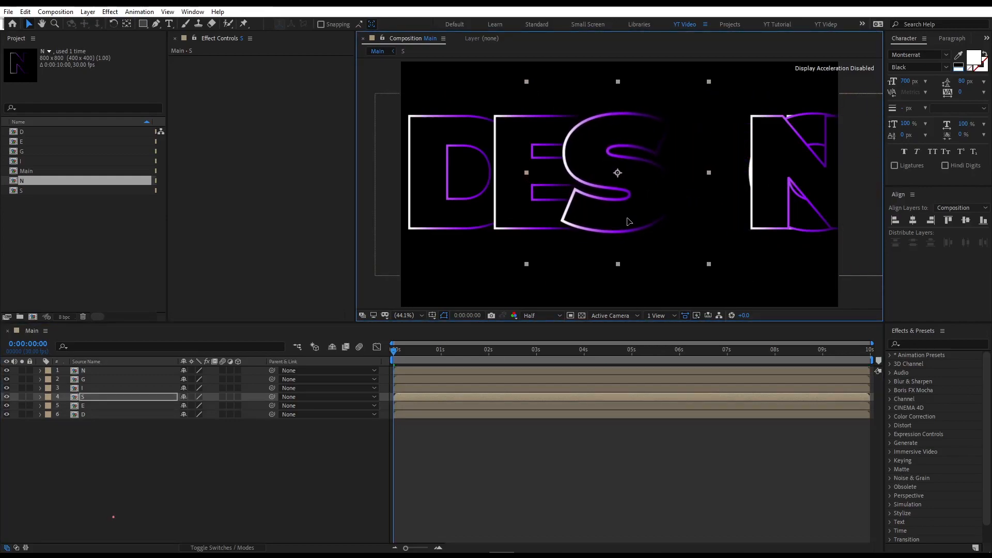
# Position the I and G letter layers after S and adjust N to spell DESIGN.
pyautogui.click(672, 388)
pyautogui.moveTo(750, 235); pyautogui.dragTo(613, 235)
pyautogui.click(667, 379)
pyautogui.moveTo(709, 255); pyautogui.dragTo(642, 250)
pyautogui.click(794, 251)
pyautogui.moveTo(792, 248); pyautogui.dragTo(781, 249)
# Select all letter layers and nudge them left.
pyautogui.moveTo(151, 460); pyautogui.dragTo(140, 370)
pyautogui.hotkey('shift', 'Left')
pyautogui.hotkey('shift', 'Left')
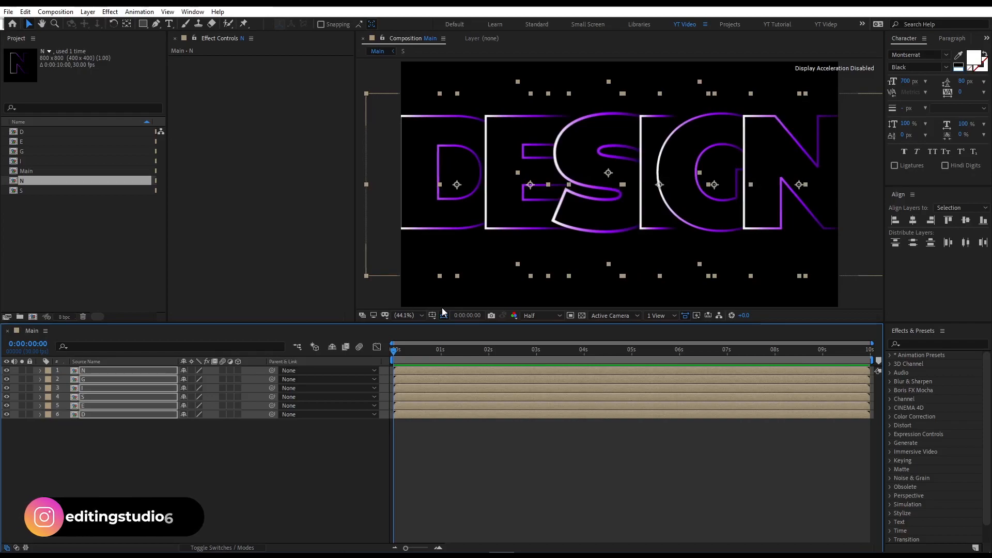
# Add a new Null Object layer to the Main composition.
pyautogui.moveTo(143, 452); pyautogui.dragTo(121, 370)
pyautogui.click(120, 437)
pyautogui.moveTo(120, 435); pyautogui.dragTo(112, 368)
pyautogui.rightClick(121, 445)
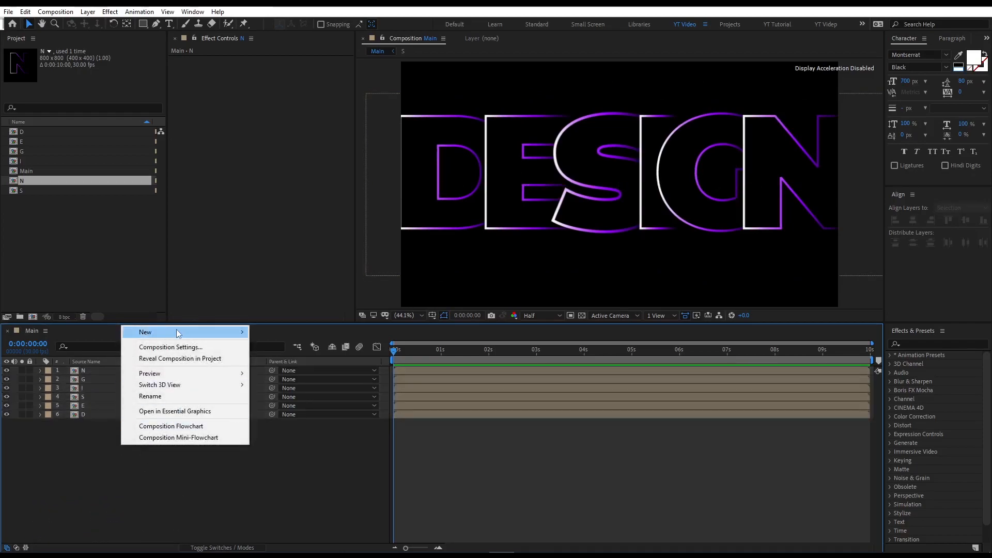
pyautogui.moveTo(176, 332)
pyautogui.click(297, 394)
# Parent all letter layers to Null 1.
pyautogui.moveTo(141, 455); pyautogui.dragTo(123, 377)
pyautogui.moveTo(272, 423); pyautogui.dragTo(126, 373)
pyautogui.click(118, 441)
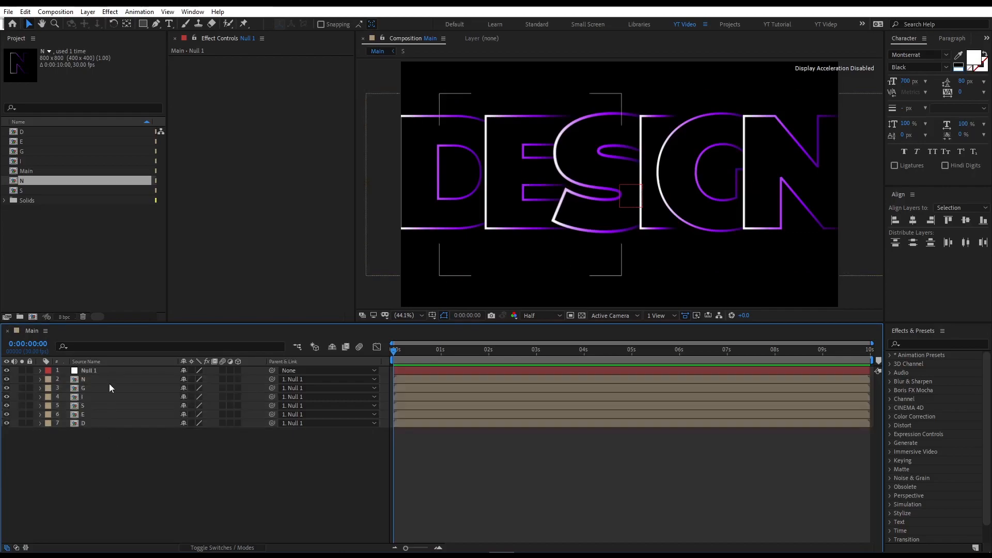
# Scale the null layer to 67%.
pyautogui.click(109, 370)
pyautogui.press('s')
pyautogui.moveTo(195, 379); pyautogui.dragTo(177, 379)
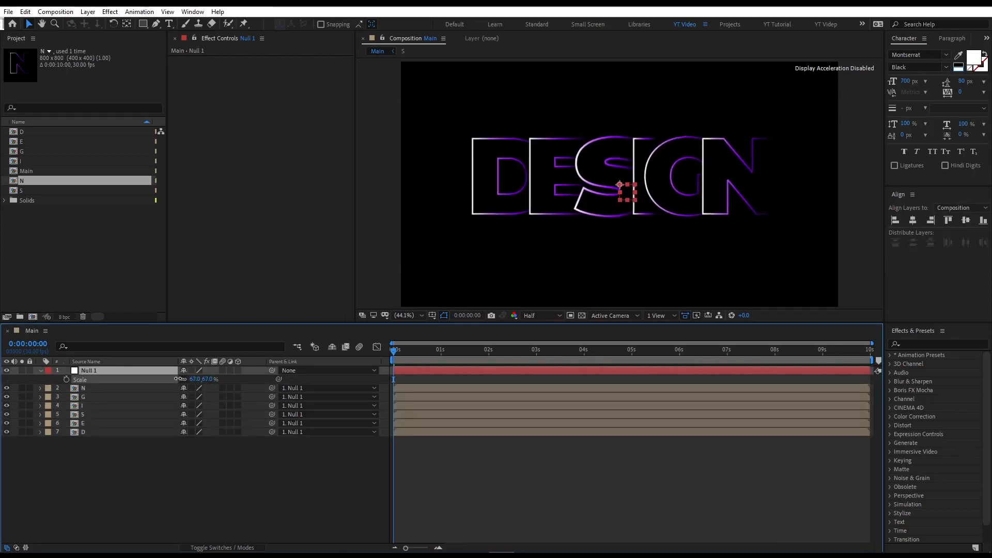
# Add position keyframes to all letter layers at about 0:00:01:14.
pyautogui.moveTo(136, 478); pyautogui.dragTo(105, 389)
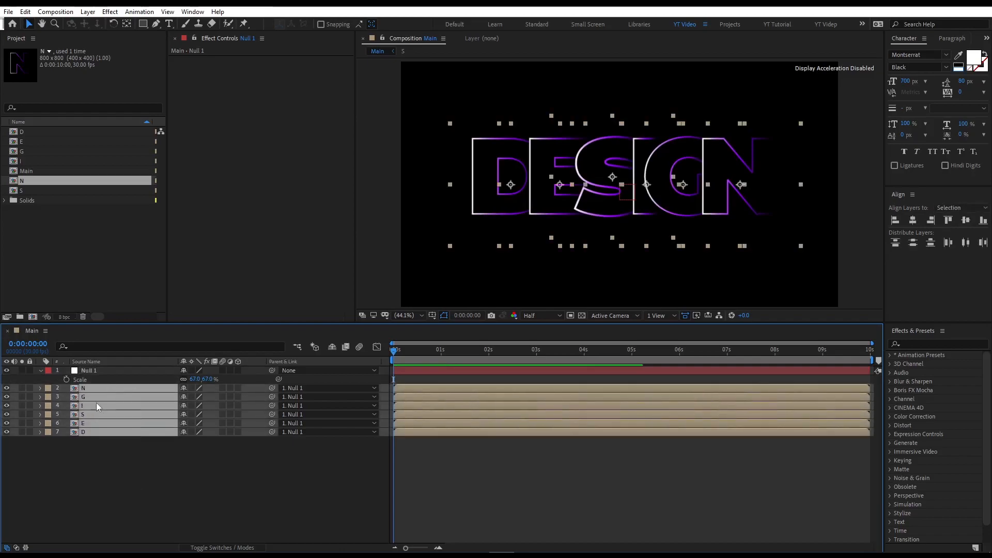
pyautogui.press('p')
pyautogui.moveTo(454, 352); pyautogui.dragTo(466, 384)
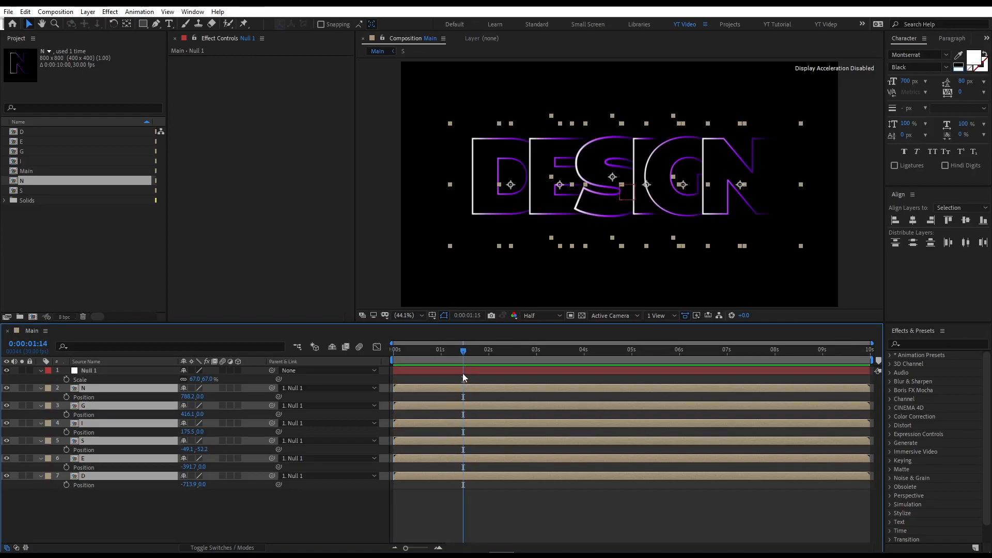
pyautogui.click(66, 397)
# At the start of the timeline, align all letter layers to the composition's horizontal center.
pyautogui.click(403, 351)
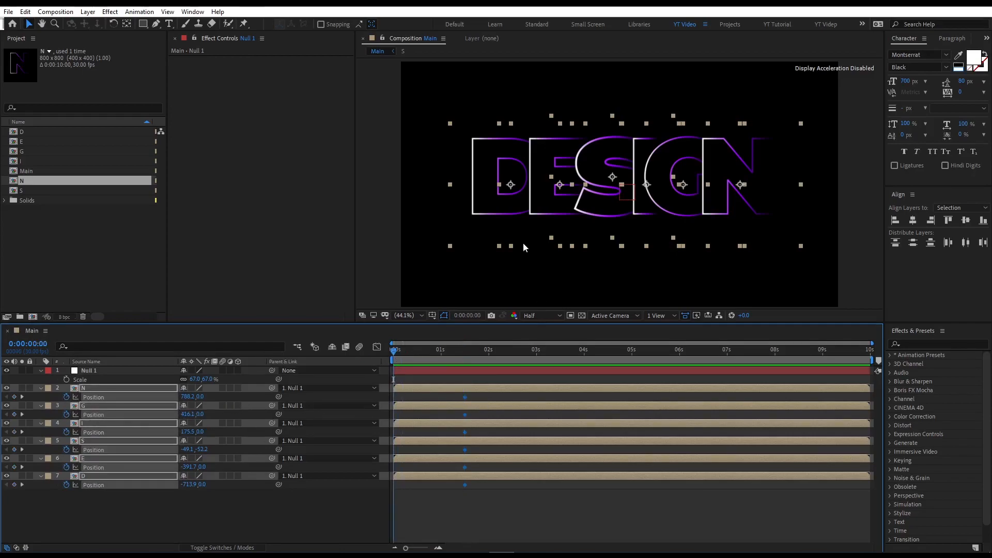
pyautogui.click(961, 208)
pyautogui.click(960, 228)
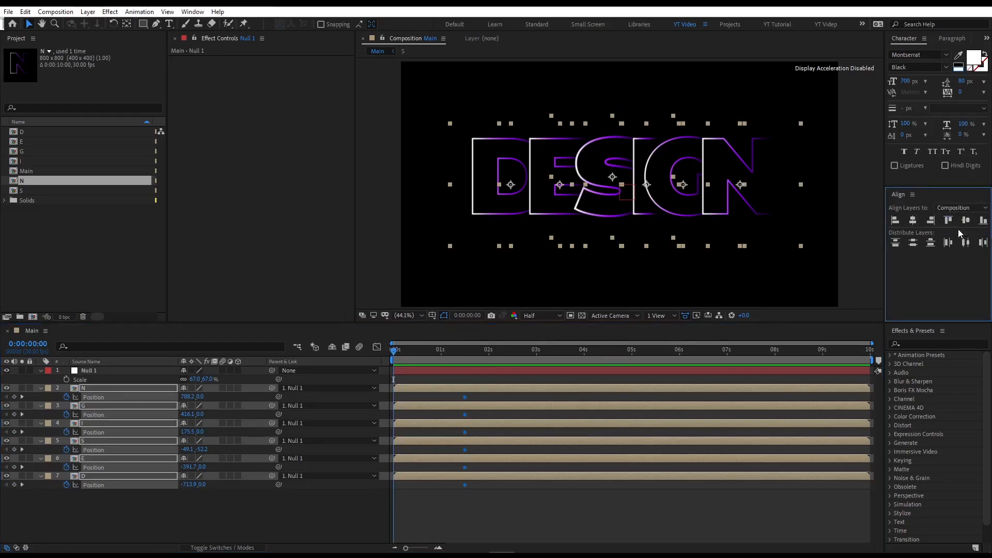
pyautogui.click(914, 220)
pyautogui.click(914, 220)
pyautogui.click(914, 221)
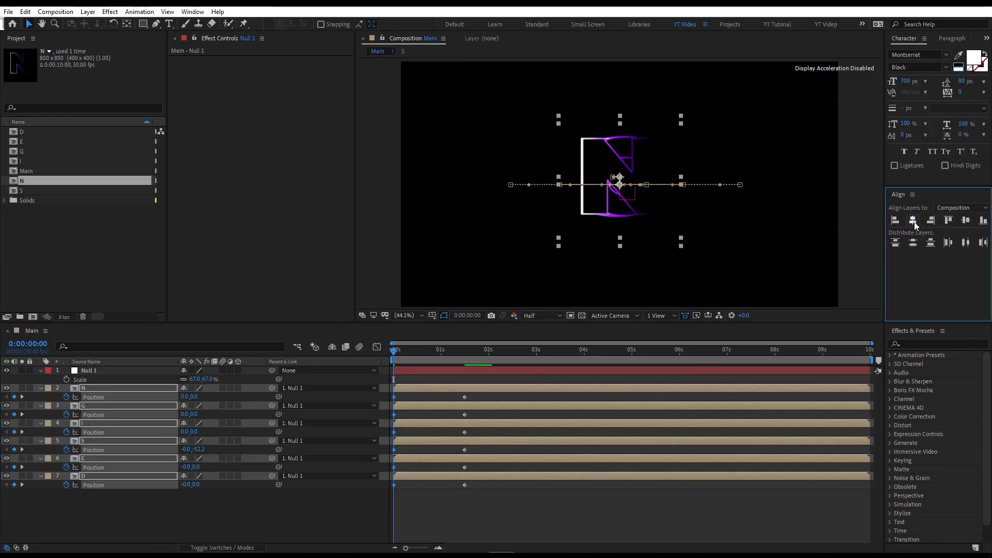
# Preview the letters spreading by scrubbing to about 0:00:01:15.
pyautogui.click(357, 510)
pyautogui.click(100, 372)
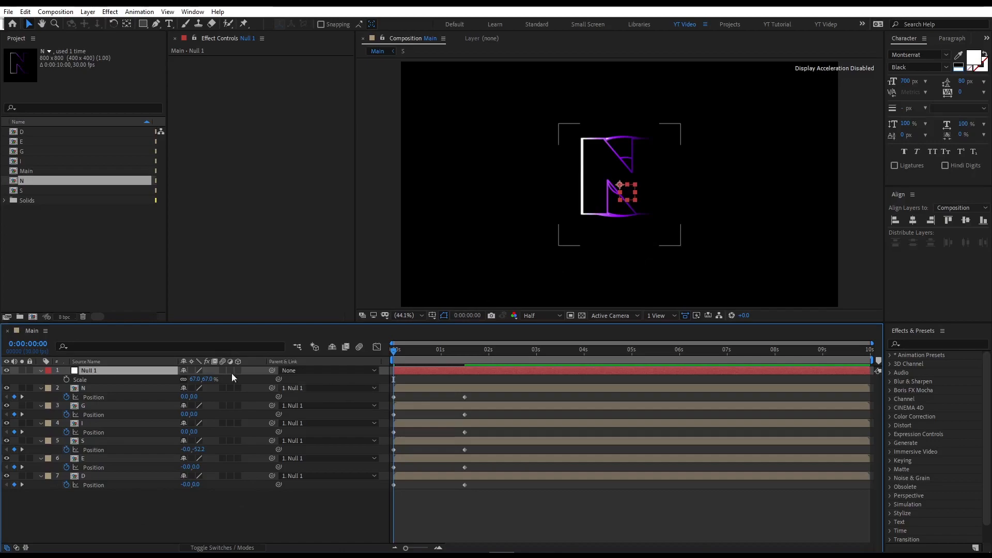
pyautogui.moveTo(458, 352)
pyautogui.mouseDown()
pyautogui.moveTo(470, 356)
pyautogui.moveTo(465, 363)
pyautogui.mouseUp()
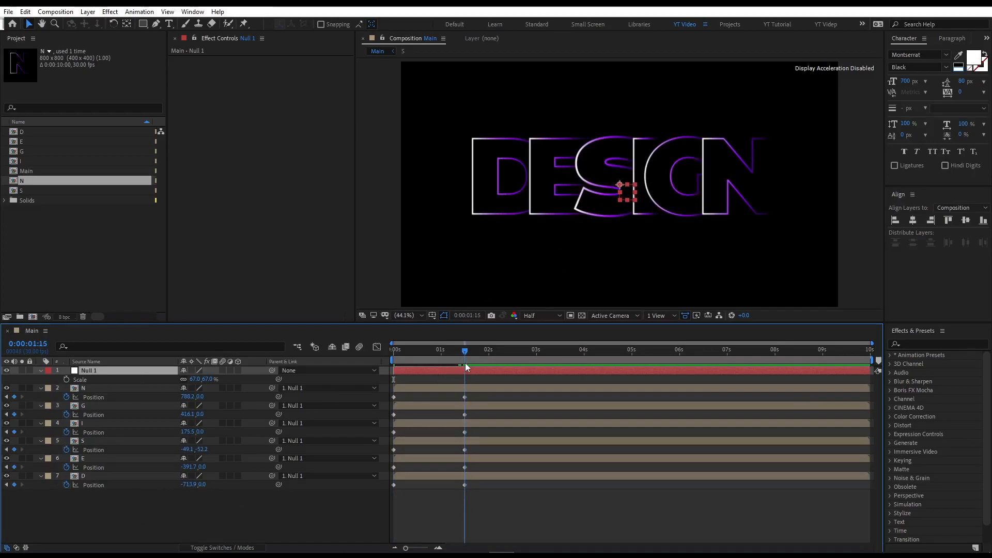
# At the start of the timeline, set the null layer's scale to 149%.
pyautogui.click(66, 380)
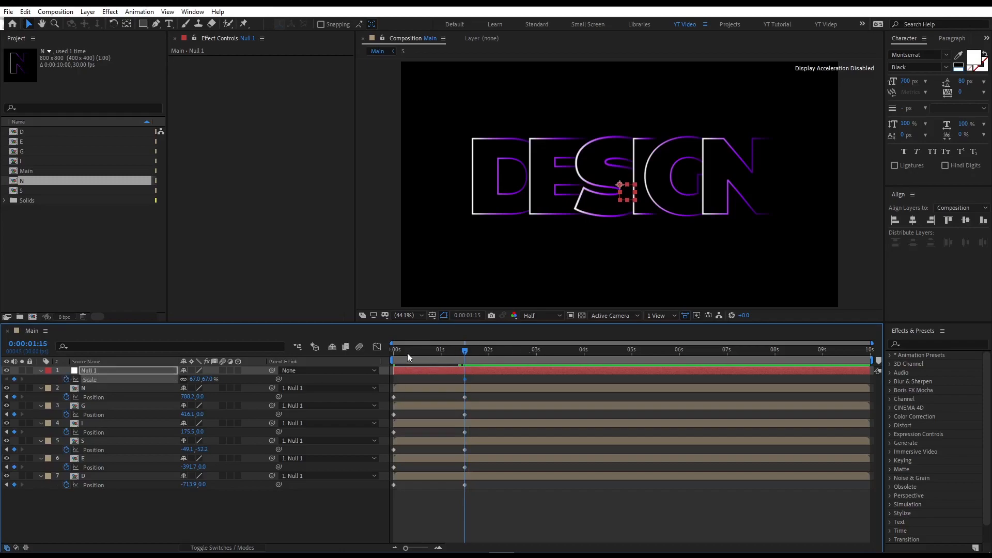
pyautogui.moveTo(408, 353); pyautogui.dragTo(352, 349)
pyautogui.moveTo(212, 382); pyautogui.dragTo(257, 386)
# Apply Easy Ease to all keyframes and lengthen the speed-graph handles for a fast start and long slow ease-out.
pyautogui.moveTo(496, 513); pyautogui.dragTo(383, 377)
pyautogui.press('F9')
pyautogui.click(376, 353)
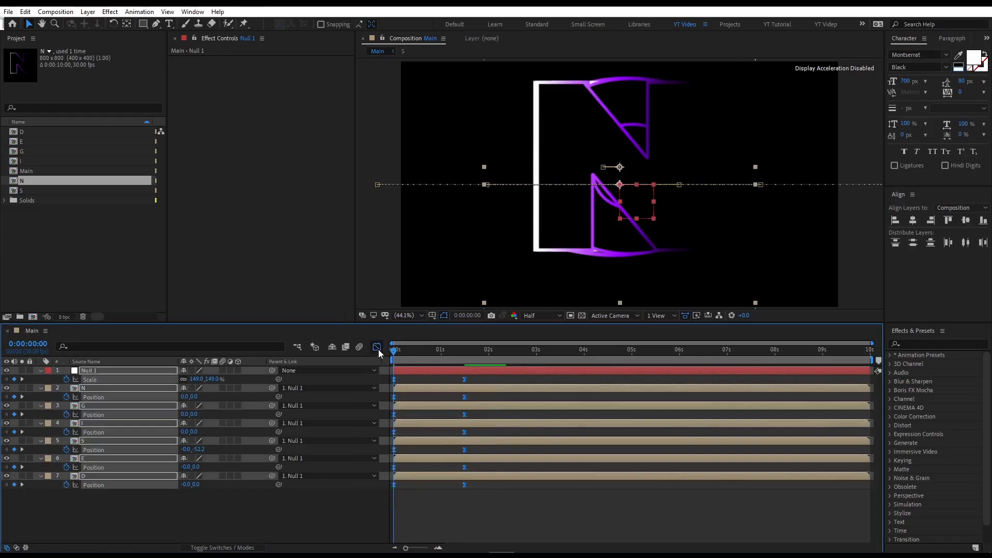
pyautogui.click(453, 508)
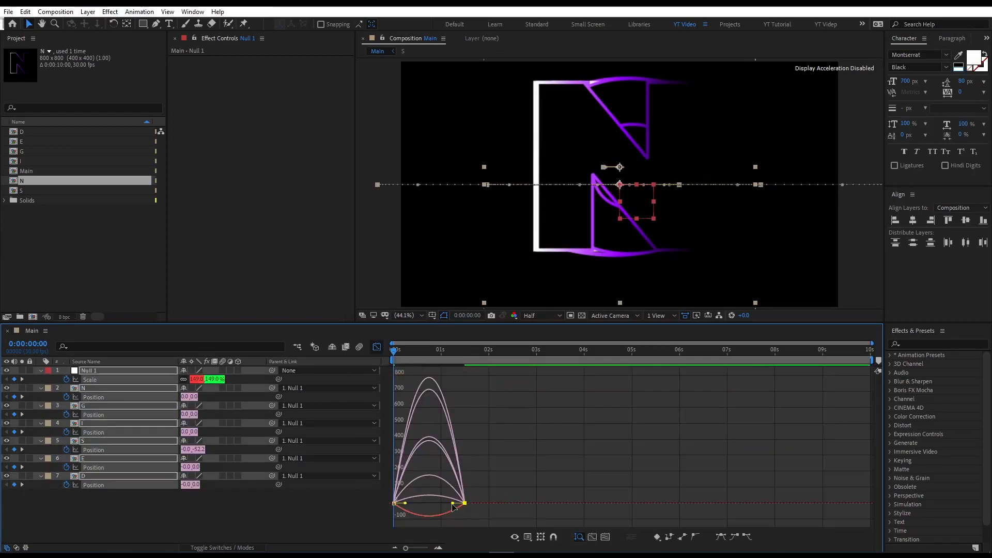
pyautogui.moveTo(453, 503); pyautogui.dragTo(485, 521)
pyautogui.click(400, 510)
pyautogui.click(606, 540)
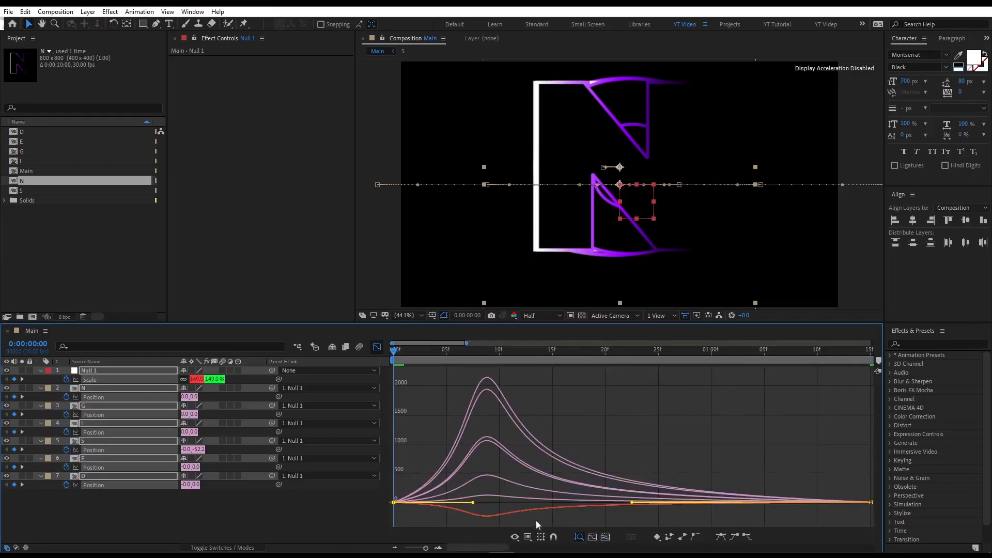
pyautogui.moveTo(473, 503); pyautogui.dragTo(502, 503)
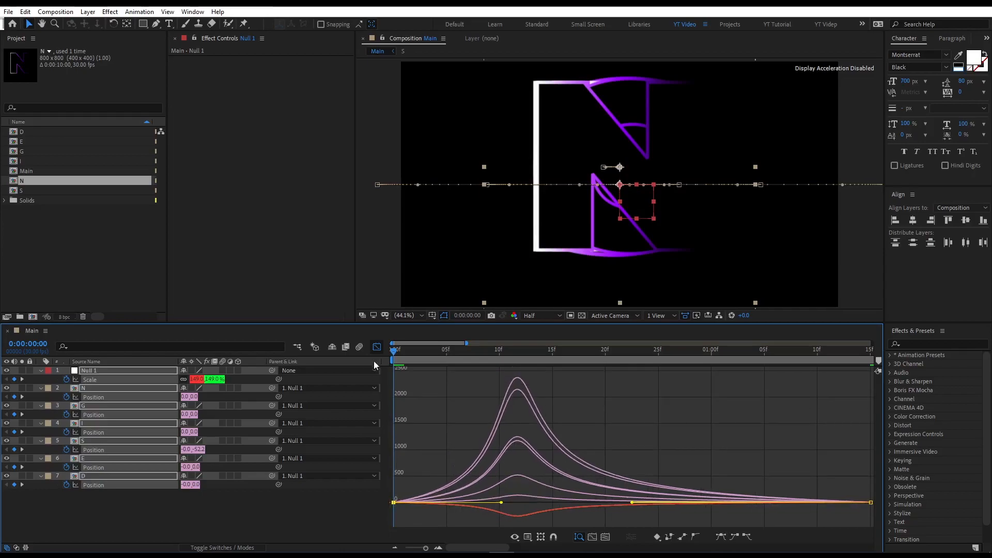
pyautogui.click(377, 348)
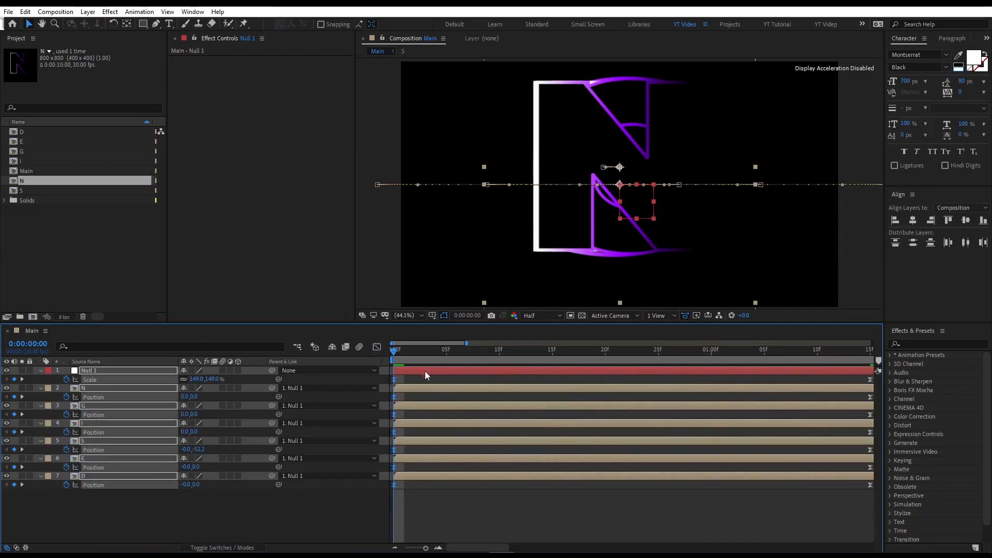
# Preview the letters' spreading and scaling animation across the first two seconds.
pyautogui.moveTo(418, 550); pyautogui.dragTo(406, 549)
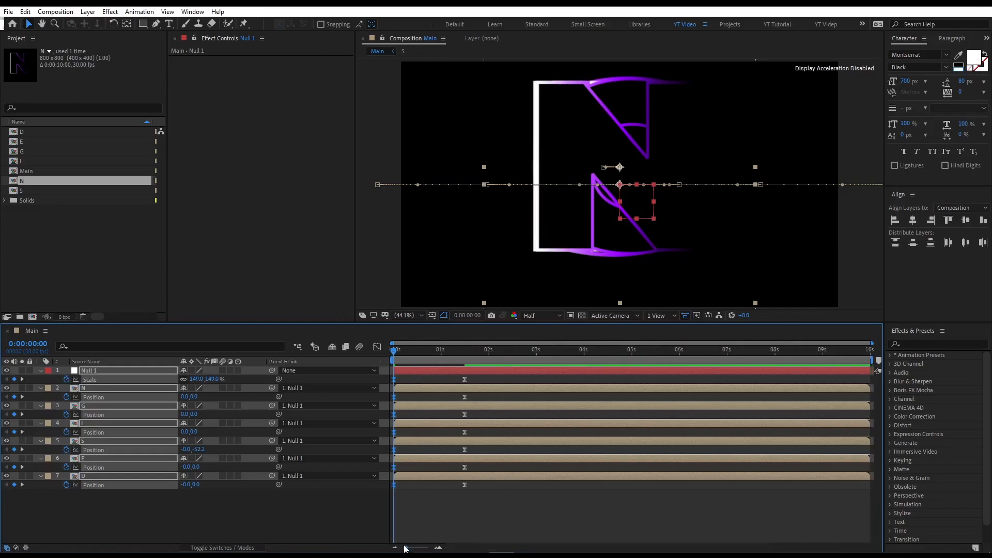
pyautogui.click(487, 354)
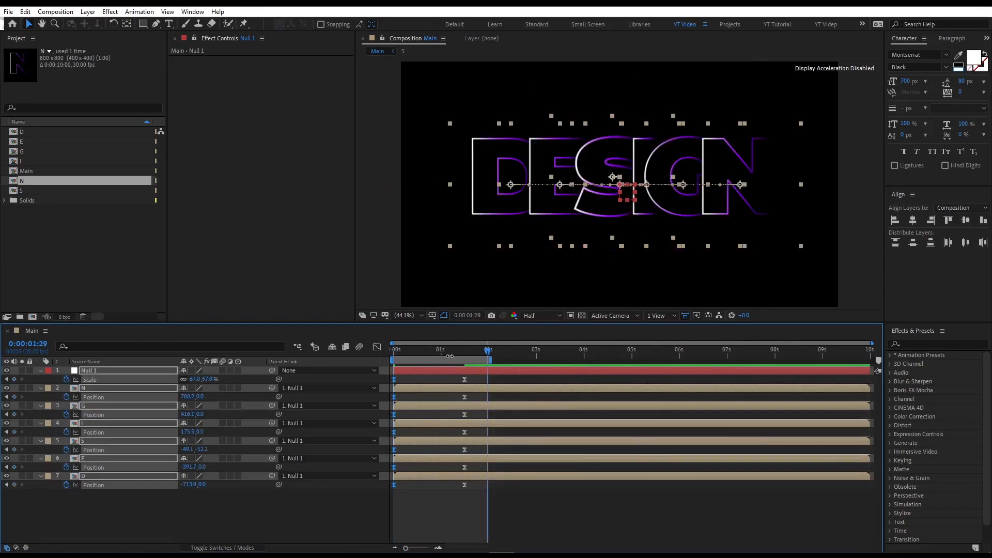
pyautogui.moveTo(420, 356); pyautogui.dragTo(357, 363)
pyautogui.click(490, 520)
pyautogui.press('space')
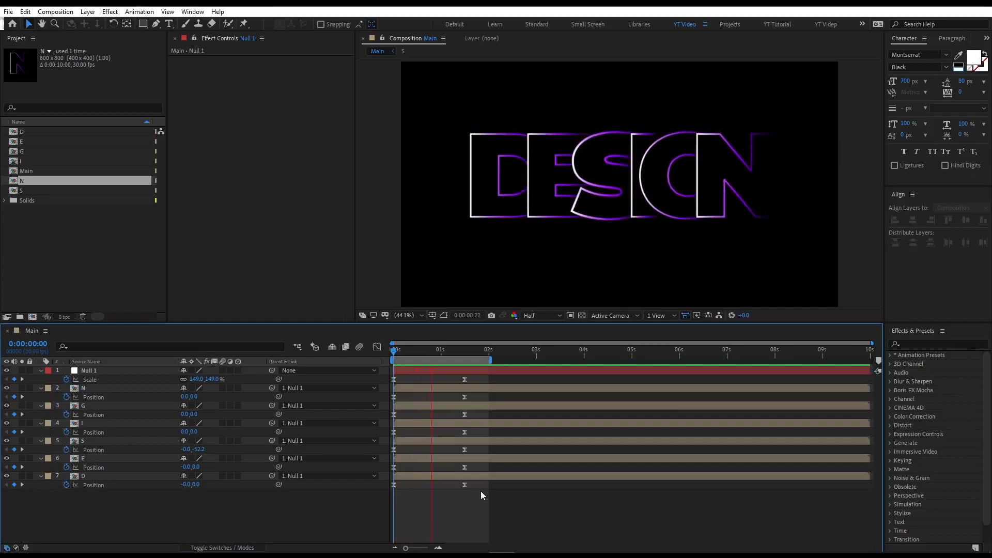
pyautogui.press('space')
# Animate the opacity of the G, I, S, E and D letter layers, starting at 21% at the beginning.
pyautogui.moveTo(137, 459); pyautogui.dragTo(150, 355)
pyautogui.press('u')
pyautogui.click(219, 481)
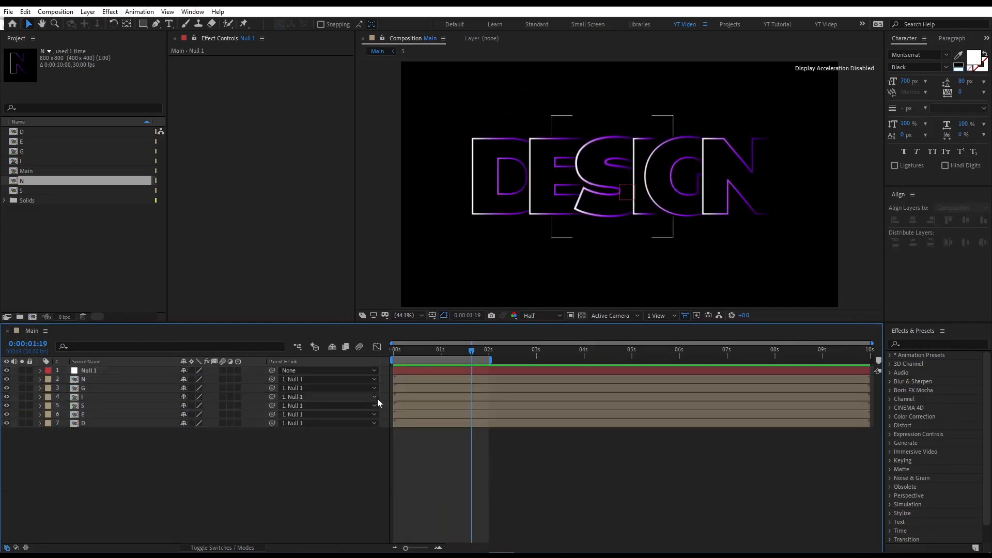
pyautogui.moveTo(438, 352); pyautogui.dragTo(394, 351)
pyautogui.click(109, 423)
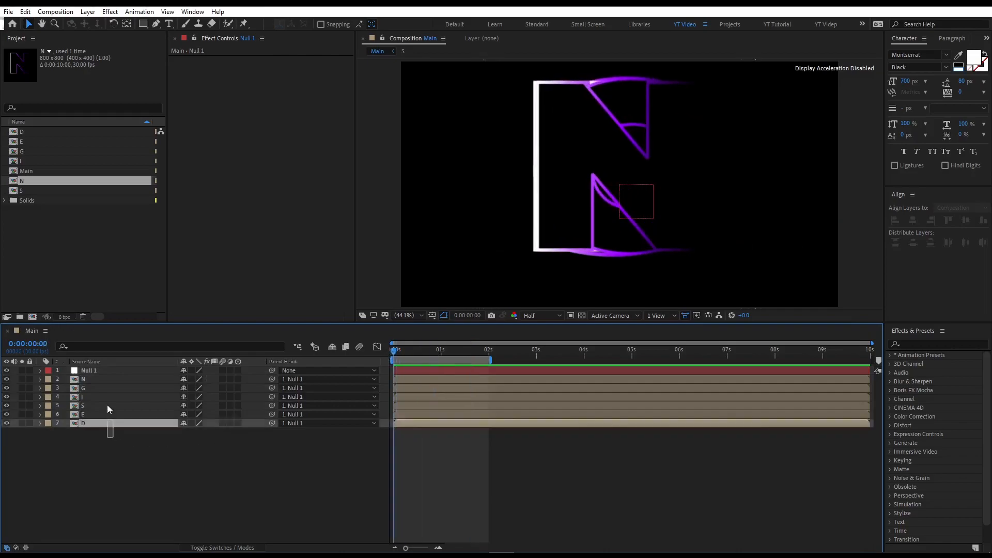
pyautogui.keyDown('shift'); pyautogui.click(107, 388); pyautogui.keyUp('shift')
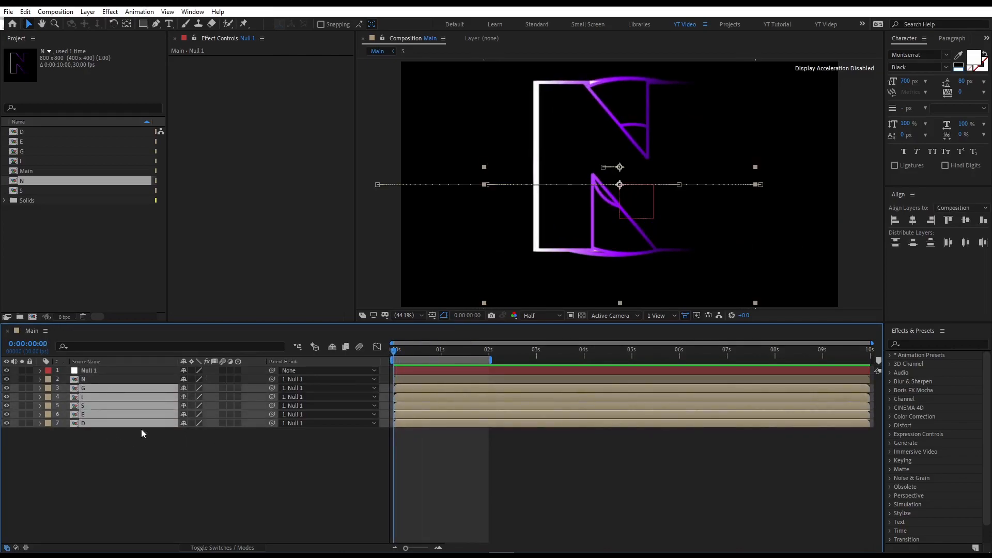
pyautogui.press('t')
pyautogui.moveTo(414, 353); pyautogui.dragTo(317, 356)
pyautogui.click(66, 398)
pyautogui.click(186, 397)
pyautogui.write('21')
pyautogui.press('Return')
# Stagger each letter's opacity keyframes so the letters fade in one after another.
pyautogui.moveTo(433, 510); pyautogui.dragTo(399, 429)
pyautogui.moveTo(439, 501); pyautogui.dragTo(391, 432)
pyautogui.moveTo(398, 433); pyautogui.dragTo(401, 432)
pyautogui.moveTo(439, 486); pyautogui.dragTo(394, 448)
pyautogui.moveTo(402, 449); pyautogui.dragTo(405, 450)
pyautogui.moveTo(438, 488); pyautogui.dragTo(408, 468)
# Preview the staggered opacity fade-in.
pyautogui.click(294, 479)
pyautogui.press('space')
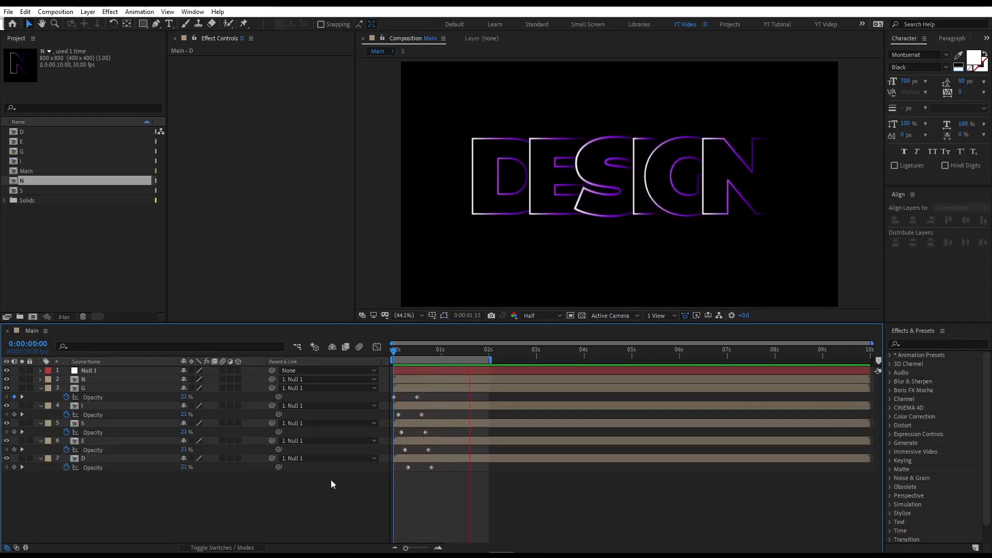
pyautogui.press('space')
# Select all layers and pre-compose them into a composition named Final Text.
pyautogui.moveTo(158, 482); pyautogui.dragTo(125, 364)
pyautogui.press('u')
pyautogui.press('u')
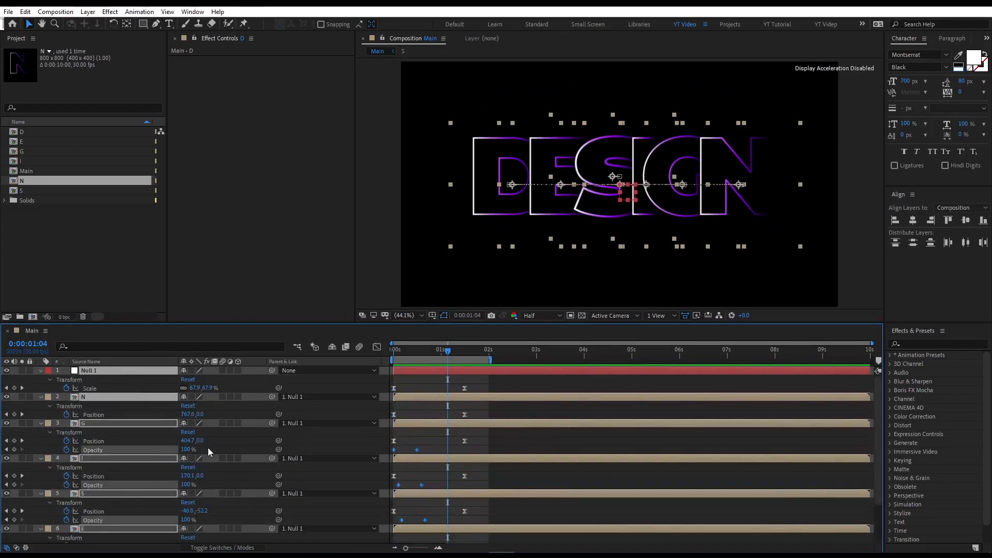
pyautogui.press('u')
pyautogui.click(163, 463)
pyautogui.hotkey('ctrl', 'a')
pyautogui.rightClick(115, 402)
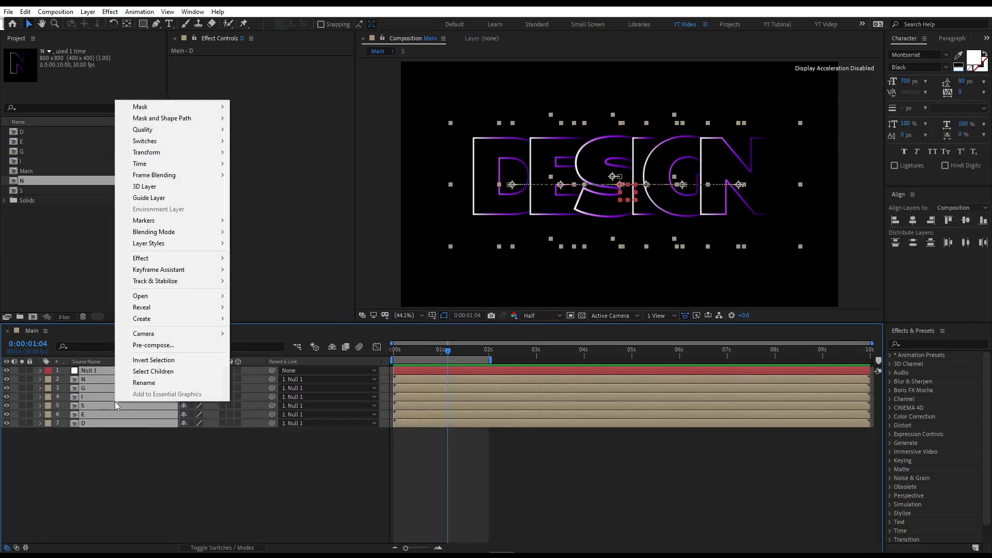
pyautogui.click(145, 345)
pyautogui.write('Final Text')
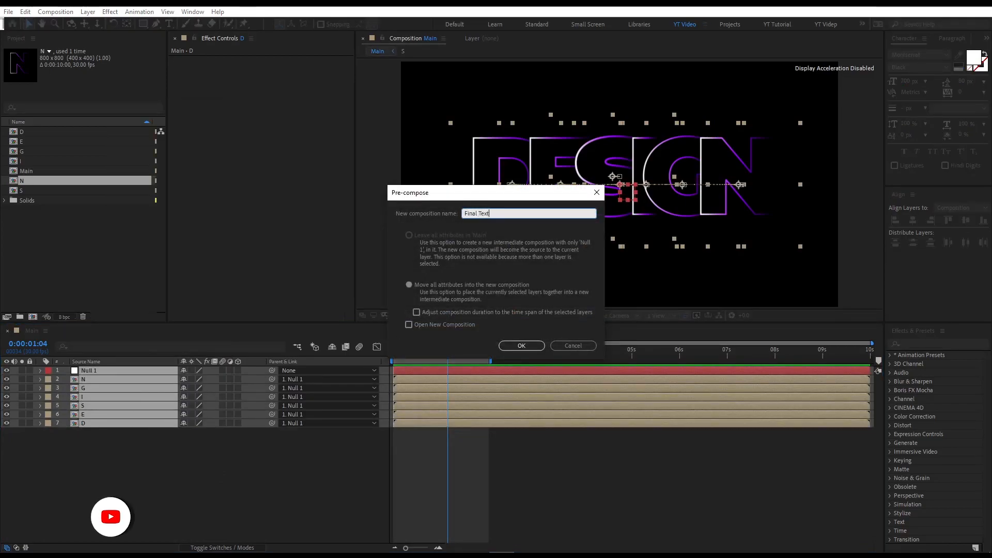
pyautogui.press('Return')
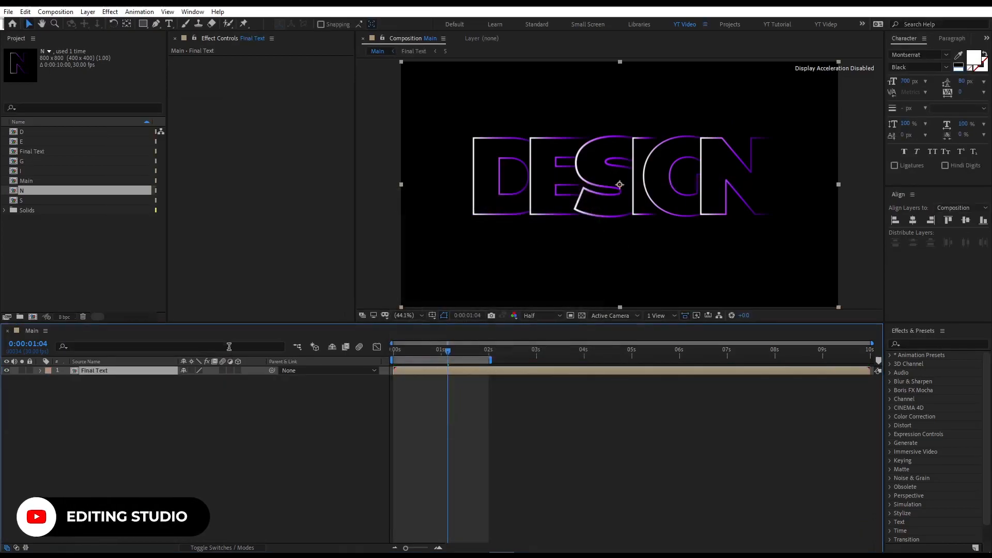
# Duplicate the Final Text layer and rename the copy Reflaction.
pyautogui.hotkey('ctrl', 'd')
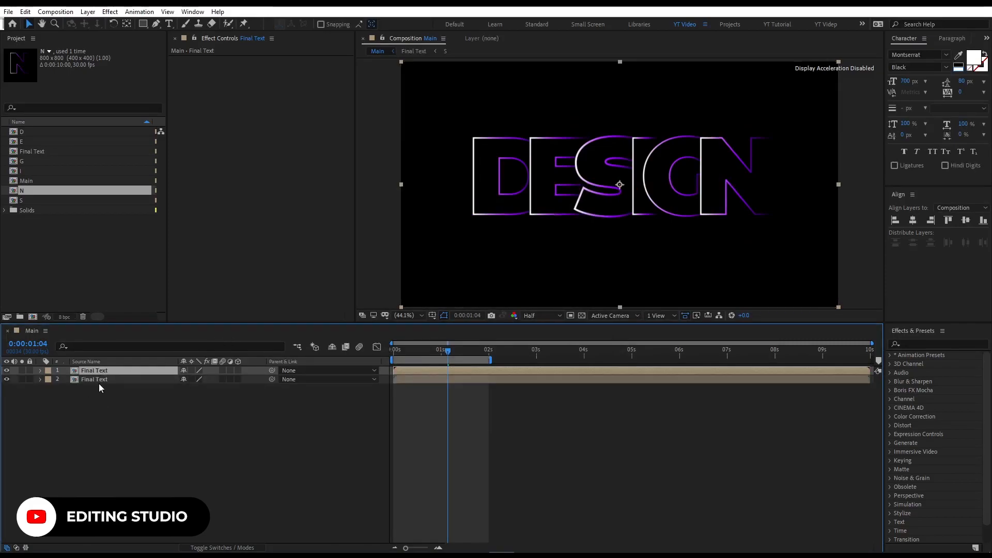
pyautogui.click(97, 379)
pyautogui.press('Return')
pyautogui.write('Reflaction')
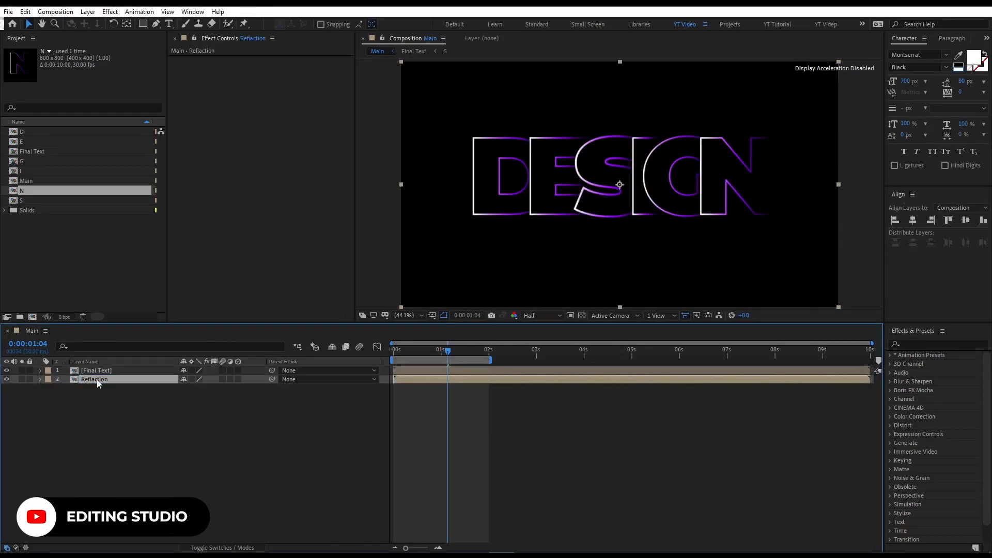
pyautogui.moveTo(126, 408); pyautogui.dragTo(109, 378)
pyautogui.click(104, 425)
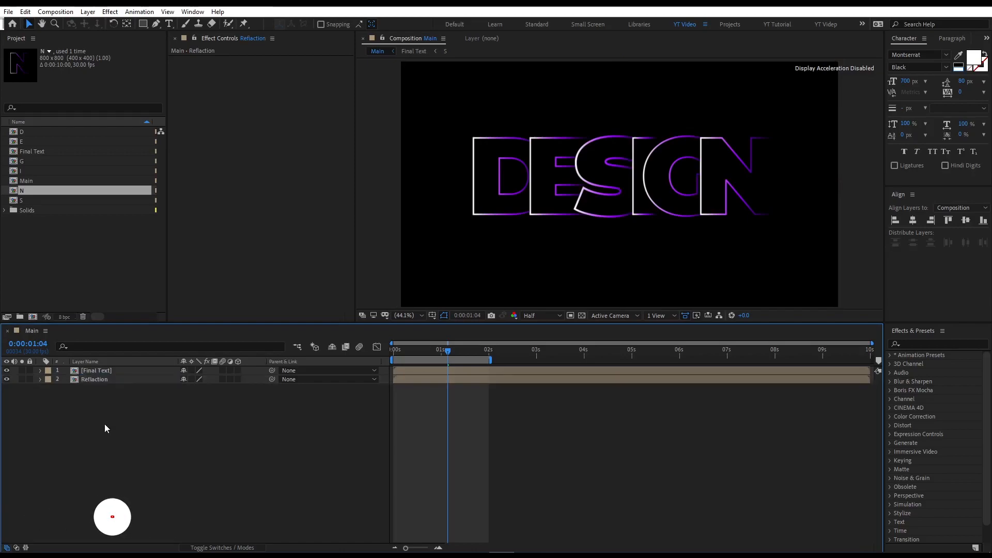
pyautogui.click(110, 379)
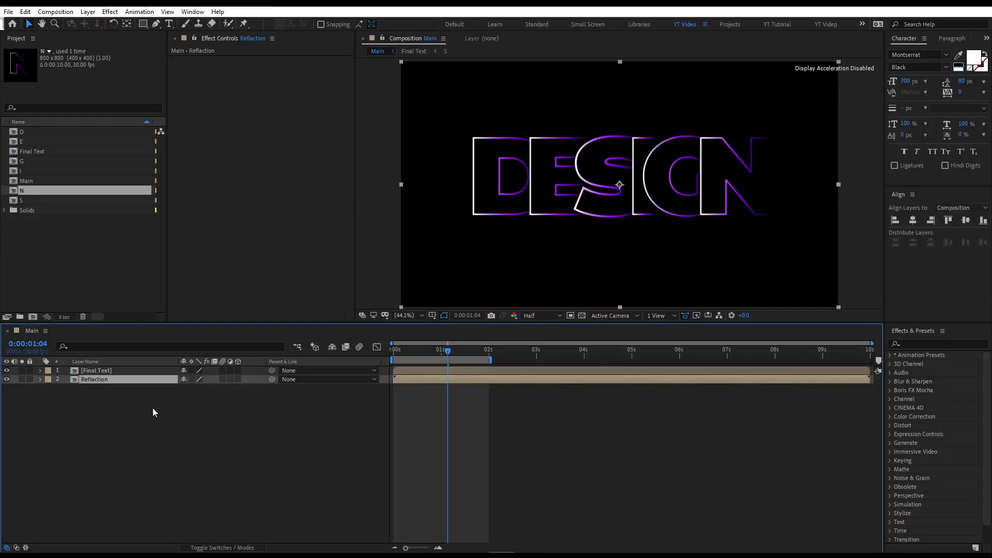
# Flip the Reflaction layer vertically.
pyautogui.rightClick(112, 383)
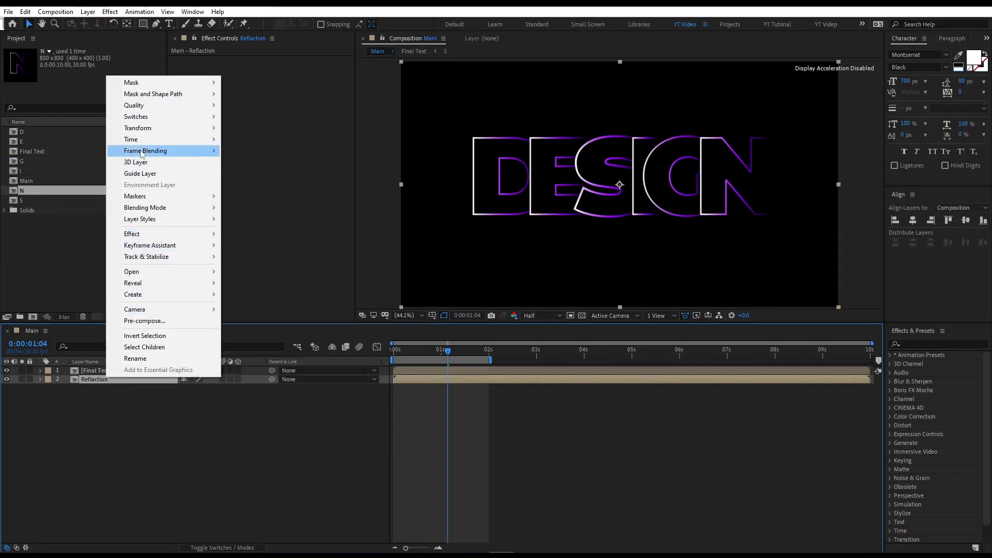
pyautogui.moveTo(144, 128)
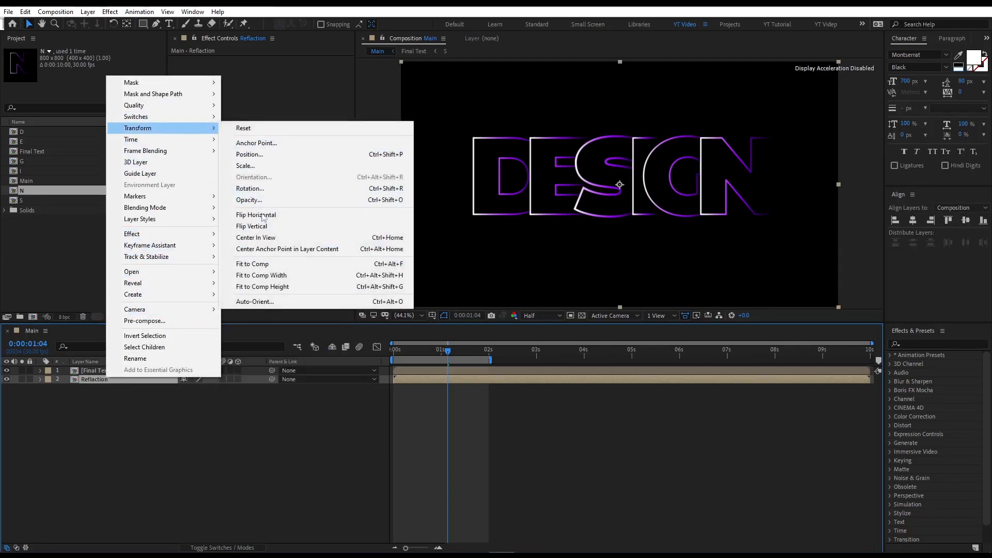
pyautogui.click(261, 231)
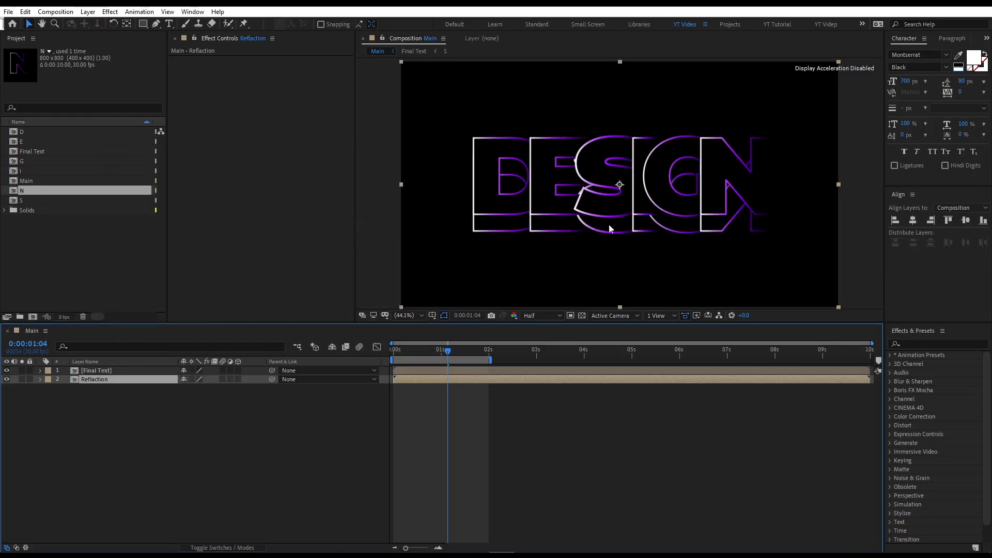
# Move the flipped Reflaction layer down so it sits just beneath the original text.
pyautogui.moveTo(613, 231); pyautogui.dragTo(613, 299)
pyautogui.moveTo(131, 459); pyautogui.dragTo(100, 376)
pyautogui.hotkey('shift', 'Up')
pyautogui.hotkey('shift', 'Up')
pyautogui.hotkey('shift', 'Up')
pyautogui.hotkey('shift', 'Up')
pyautogui.hotkey('shift', 'Up')
pyautogui.hotkey('shift', 'Up')
pyautogui.hotkey('shift', 'Up')
pyautogui.hotkey('shift', 'Up')
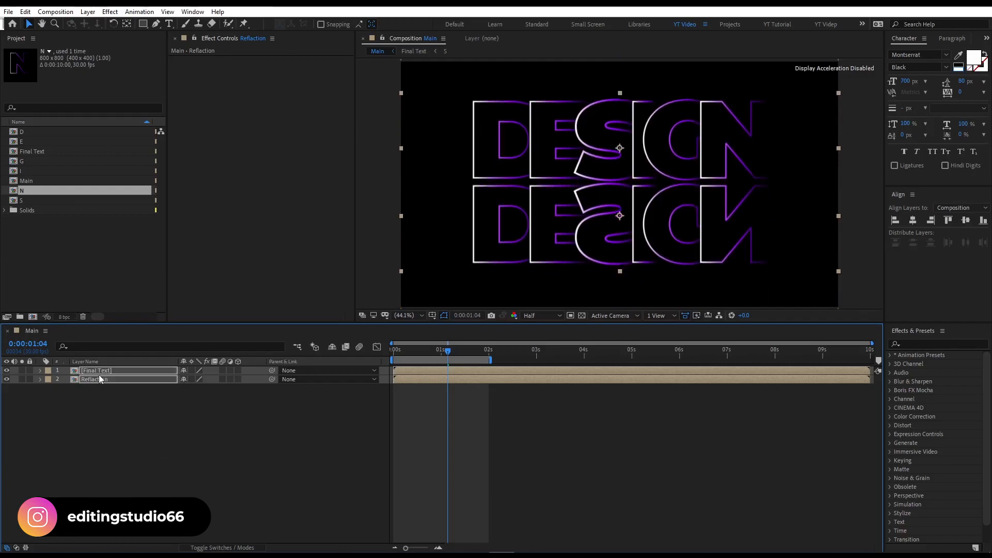
# Draw a rectangular mask on the Reflaction layer covering the text area and the upper half of the reflection.
pyautogui.moveTo(179, 435); pyautogui.dragTo(118, 414)
pyautogui.click(96, 382)
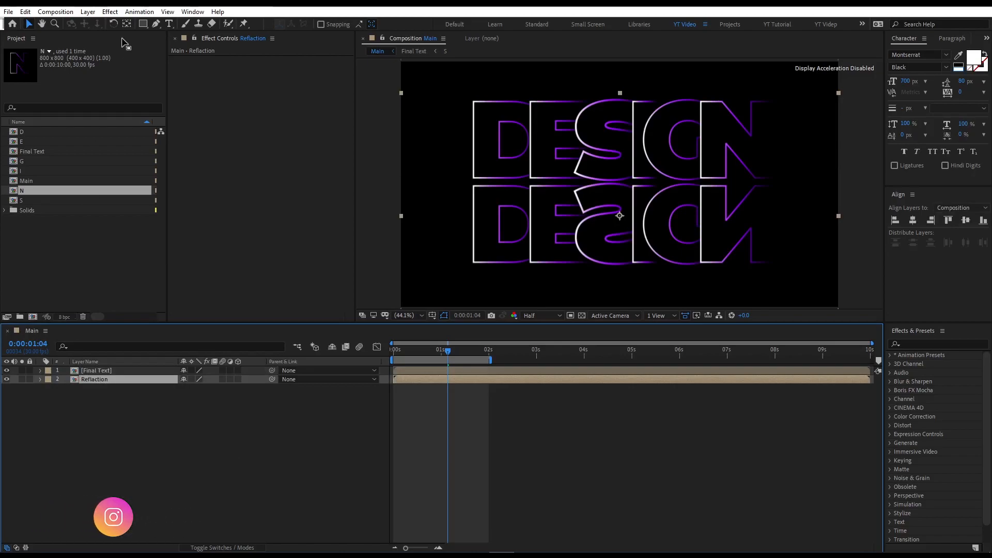
pyautogui.click(144, 23)
pyautogui.moveTo(435, 78); pyautogui.dragTo(813, 225)
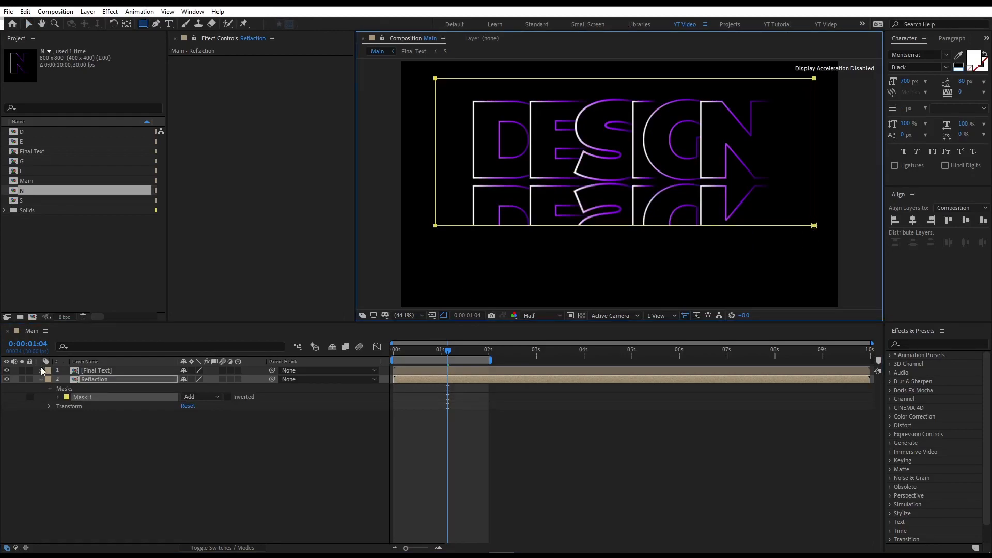
# Set the Reflaction mask's feather to about 210 pixels.
pyautogui.click(95, 382)
pyautogui.press('f')
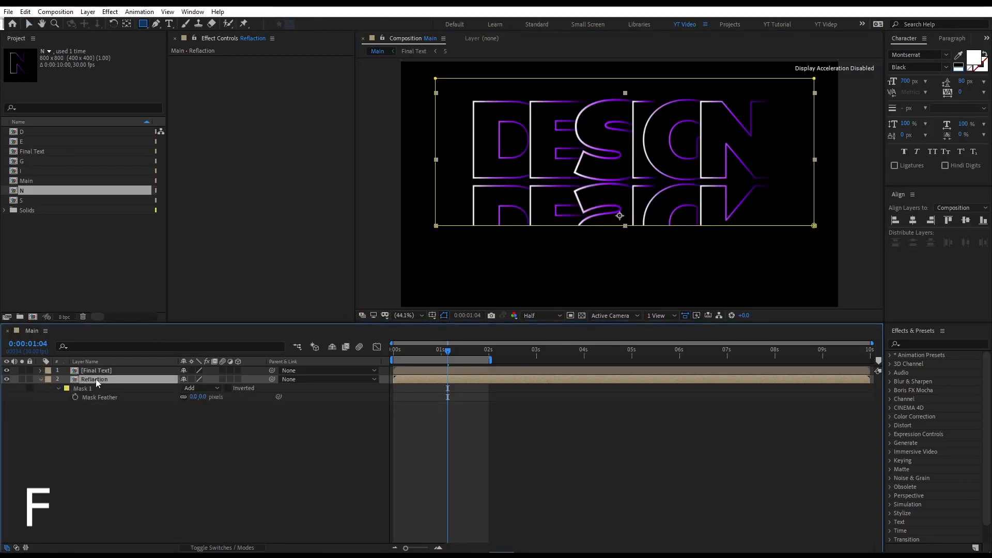
pyautogui.moveTo(193, 398); pyautogui.dragTo(240, 401)
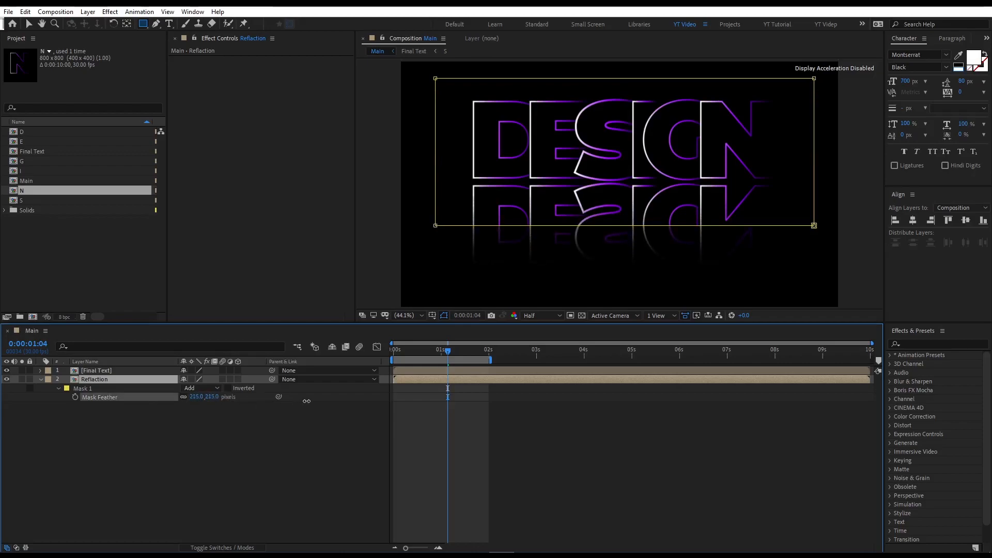
pyautogui.moveTo(307, 401); pyautogui.dragTo(307, 401)
# Lower the Reflaction layer's opacity to about 40%.
pyautogui.click(102, 381)
pyautogui.press('t')
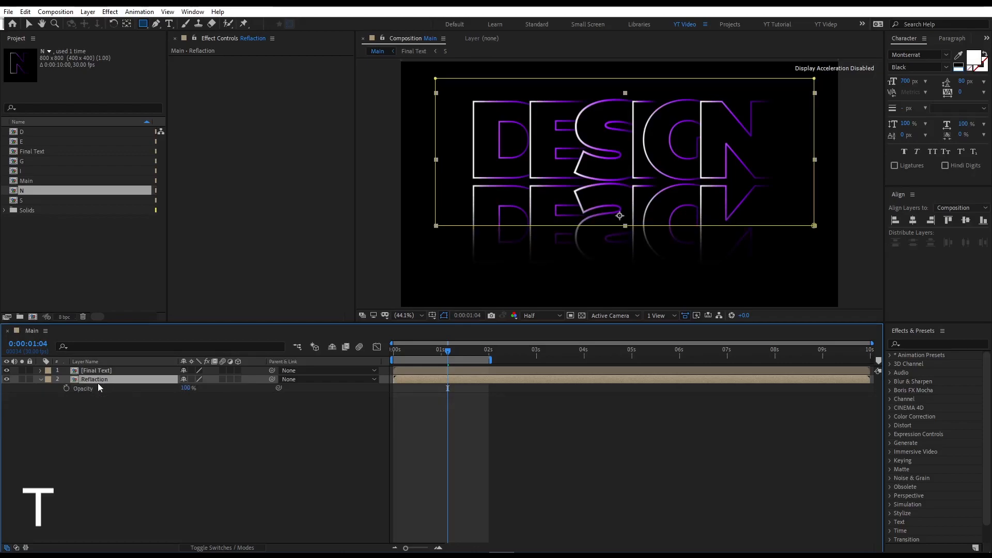
pyautogui.moveTo(184, 388); pyautogui.dragTo(157, 391)
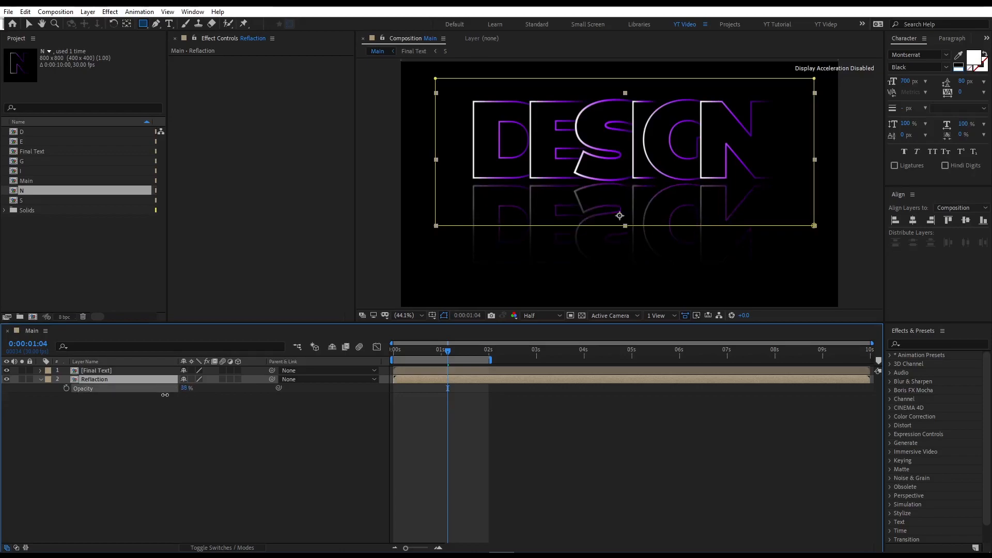
pyautogui.click(111, 406)
pyautogui.click(101, 380)
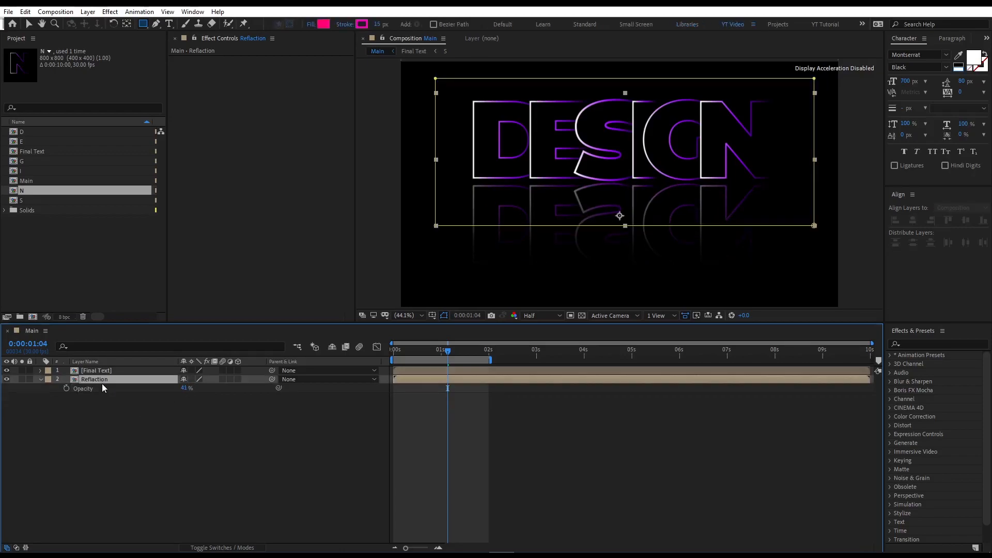
pyautogui.press('t')
pyautogui.click(107, 407)
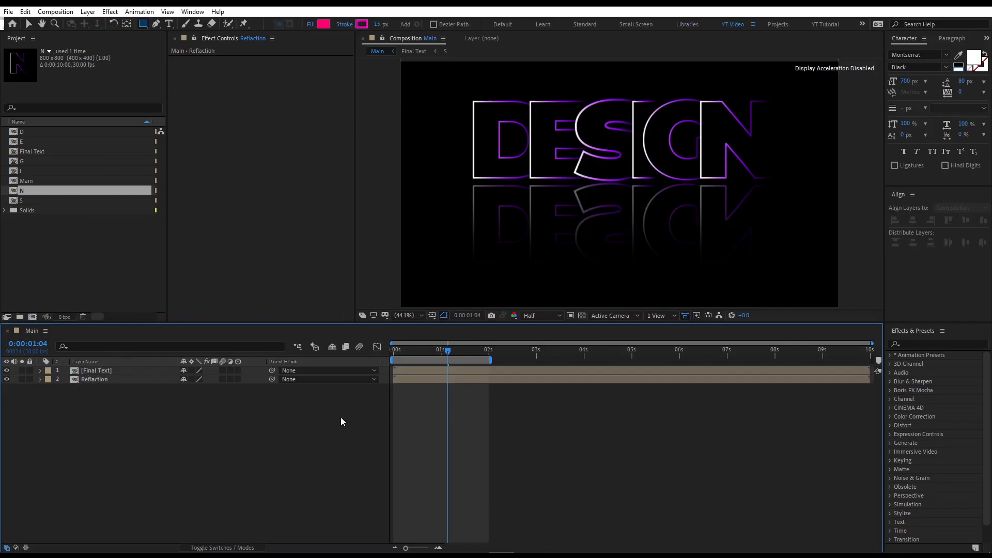
# Preview the title animation with its reflection from the start.
pyautogui.moveTo(399, 352); pyautogui.dragTo(374, 350)
pyautogui.press('space')
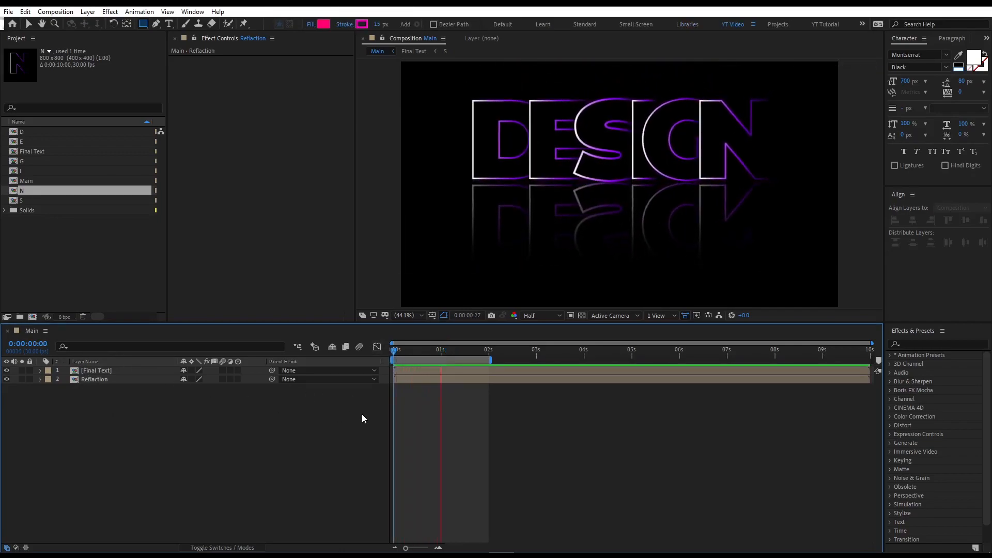
pyautogui.moveTo(499, 350); pyautogui.dragTo(473, 397)
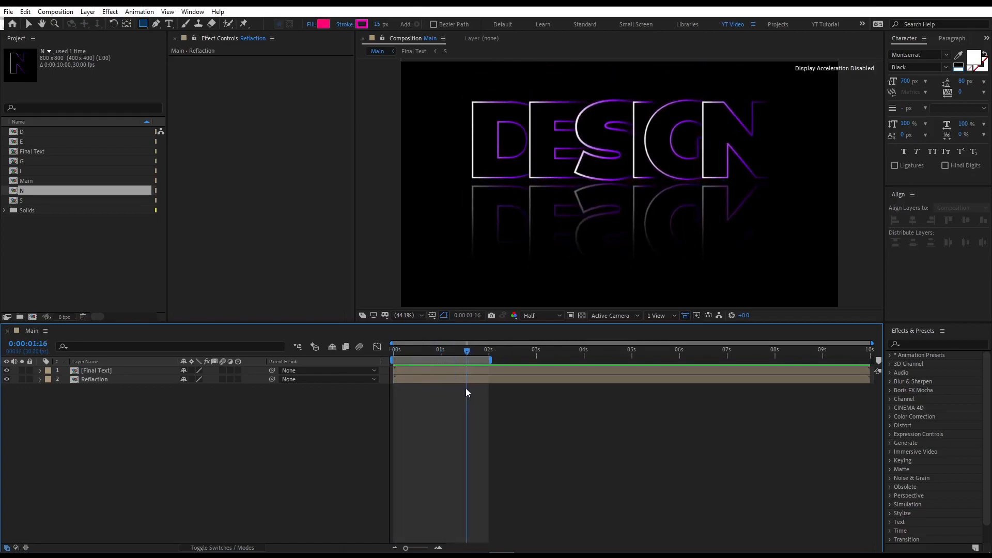
# Keyframe the Reflaction layer's position at 1:15, then move the reflection down to 960, 1053.4 at the start.
pyautogui.click(155, 379)
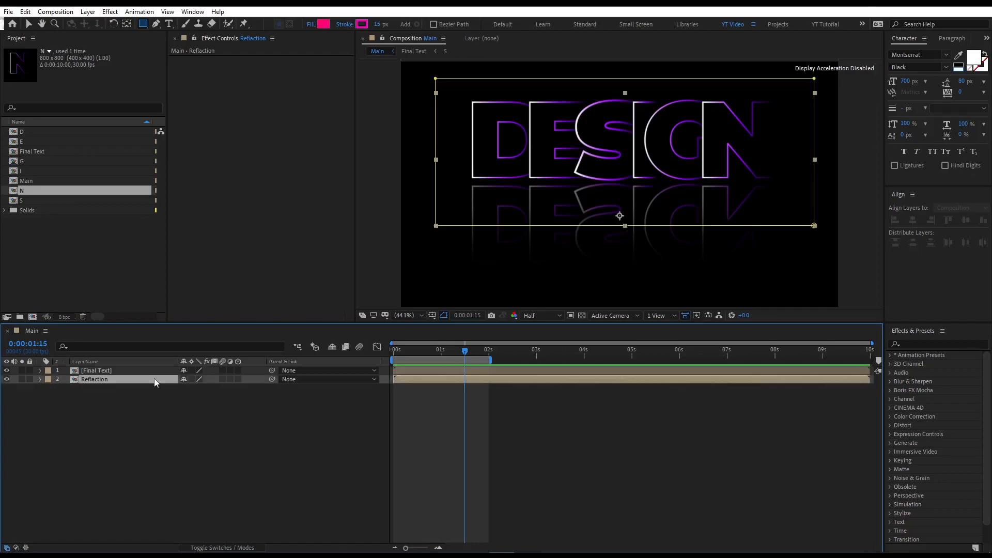
pyautogui.press('p')
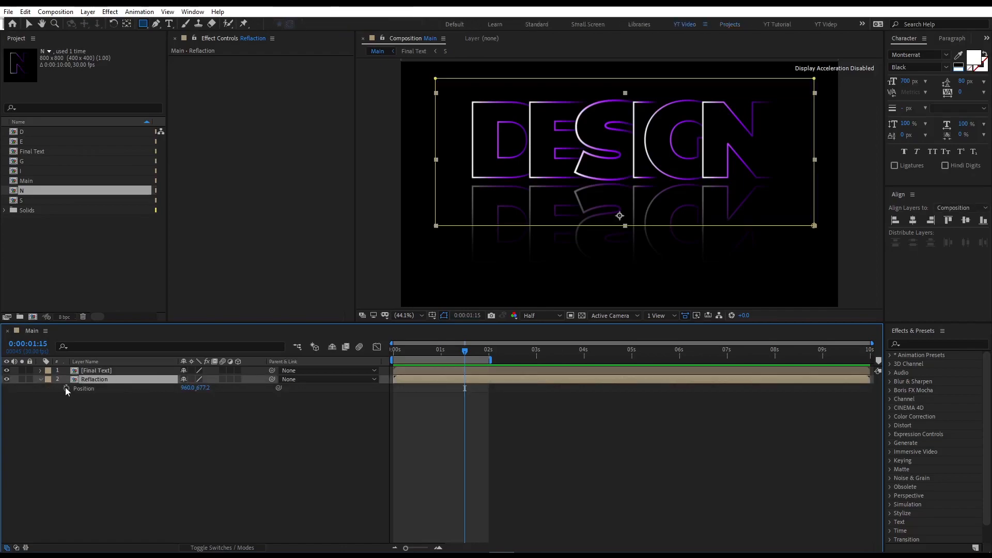
pyautogui.click(66, 388)
pyautogui.moveTo(448, 349); pyautogui.dragTo(300, 355)
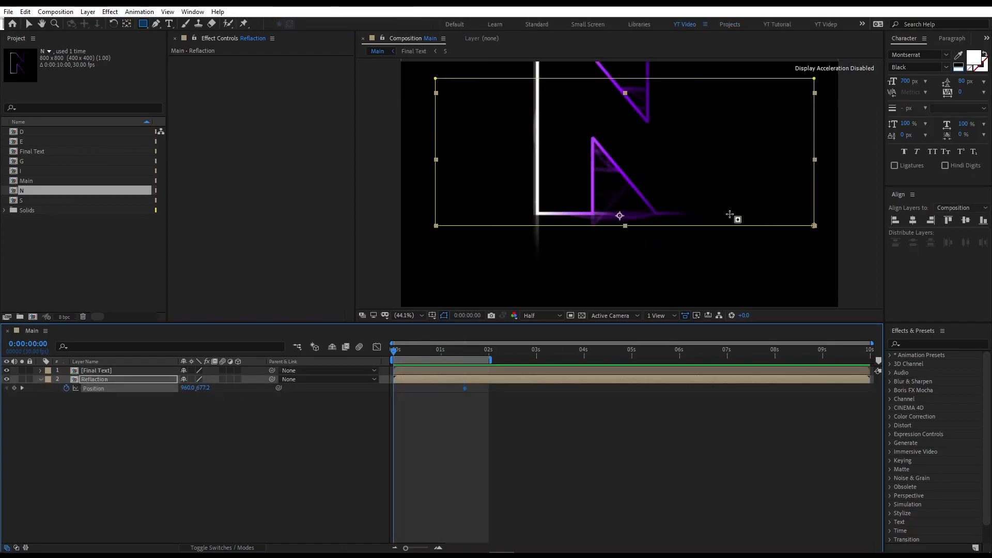
pyautogui.press('v')
pyautogui.click(636, 242)
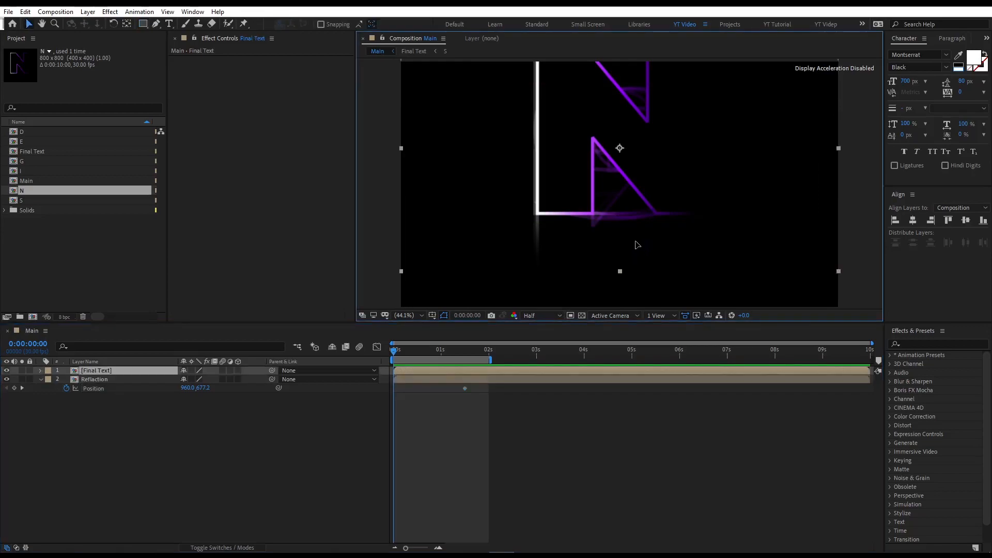
pyautogui.click(98, 388)
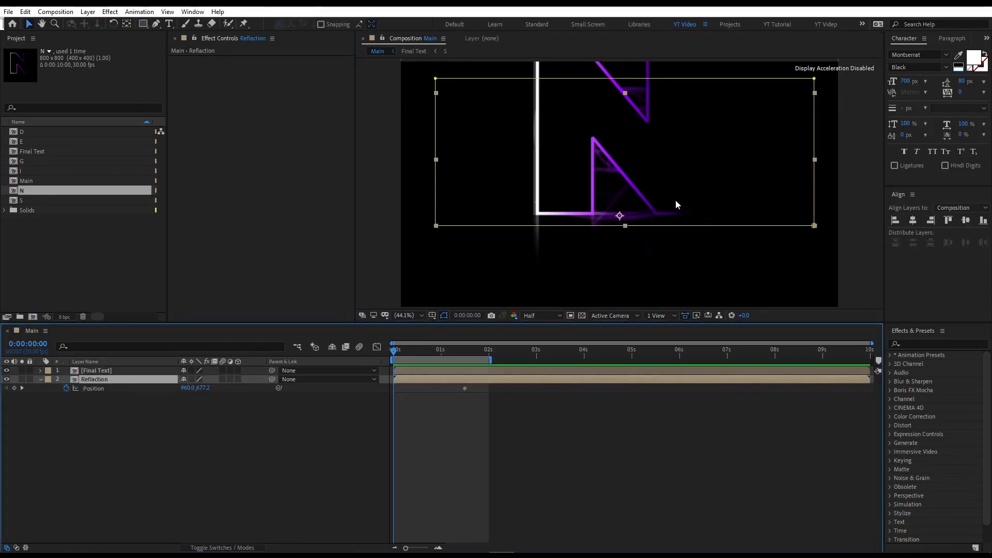
pyautogui.moveTo(658, 178); pyautogui.dragTo(651, 261)
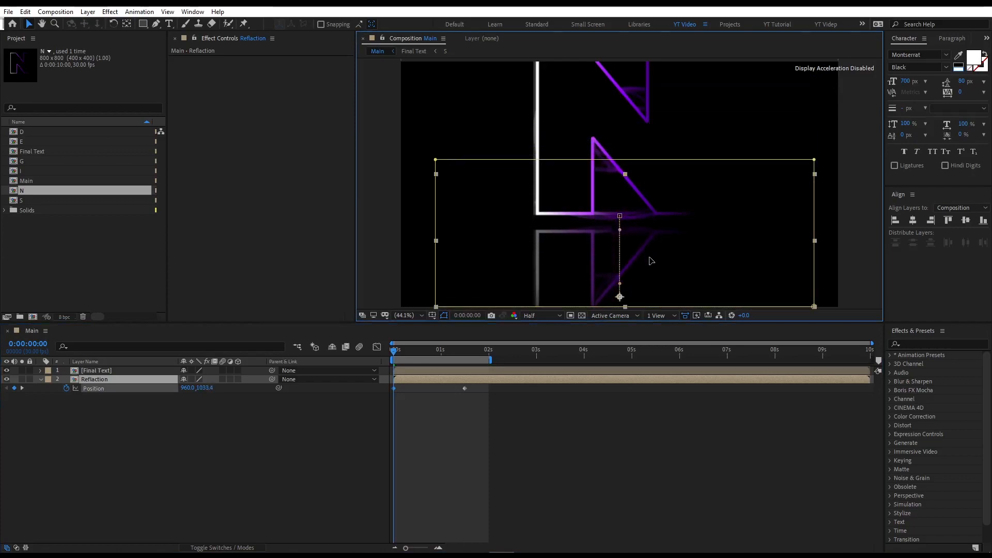
# Apply easy ease to both Reflaction position keyframes and steepen their speed curve in the Graph Editor.
pyautogui.moveTo(490, 411); pyautogui.dragTo(392, 389)
pyautogui.press('F9')
pyautogui.click(378, 350)
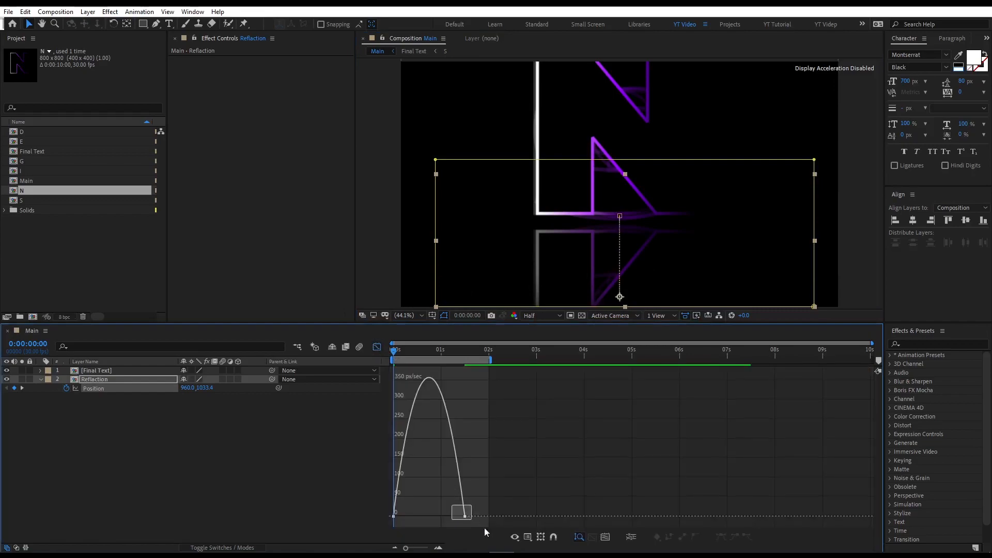
pyautogui.moveTo(450, 518); pyautogui.dragTo(411, 517)
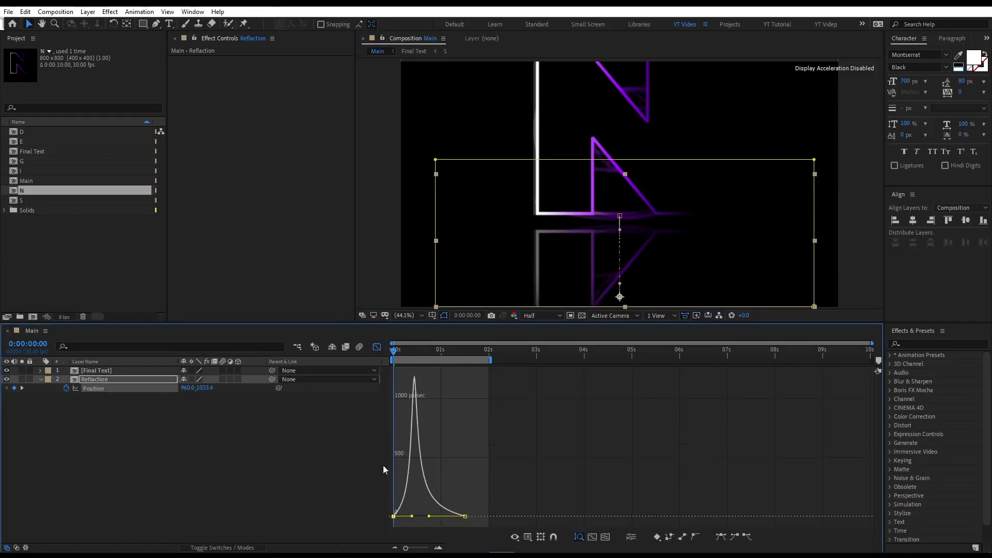
pyautogui.click(377, 347)
# Preview the reflection's rising animation.
pyautogui.press('space')
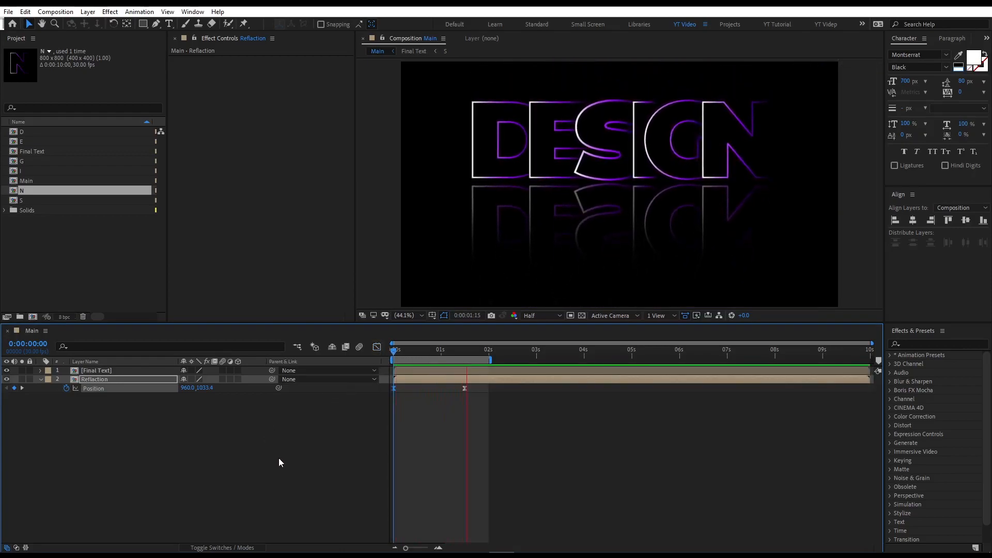
pyautogui.click(282, 426)
# Apply the Glow effect to the Final Text layer and set its Glow Intensity to 0.2.
pyautogui.click(160, 379)
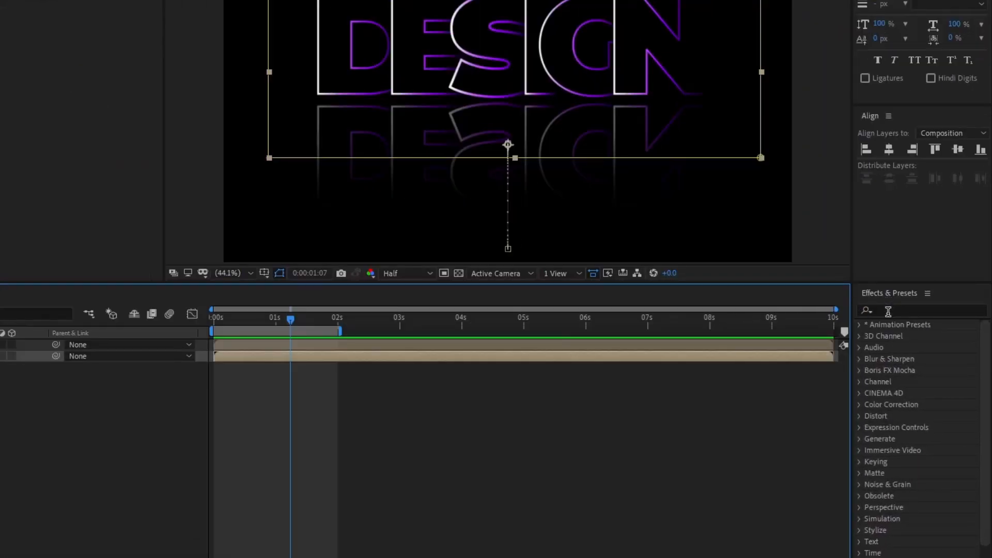
pyautogui.click(889, 311)
pyautogui.write('glow')
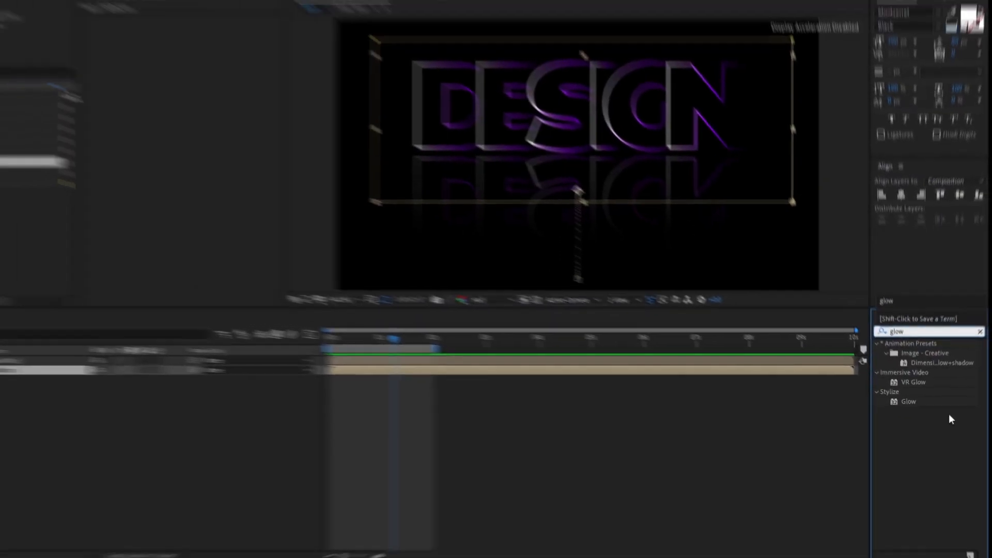
pyautogui.moveTo(898, 394); pyautogui.dragTo(0, 345)
pyautogui.moveTo(144, 370); pyautogui.dragTo(144, 370)
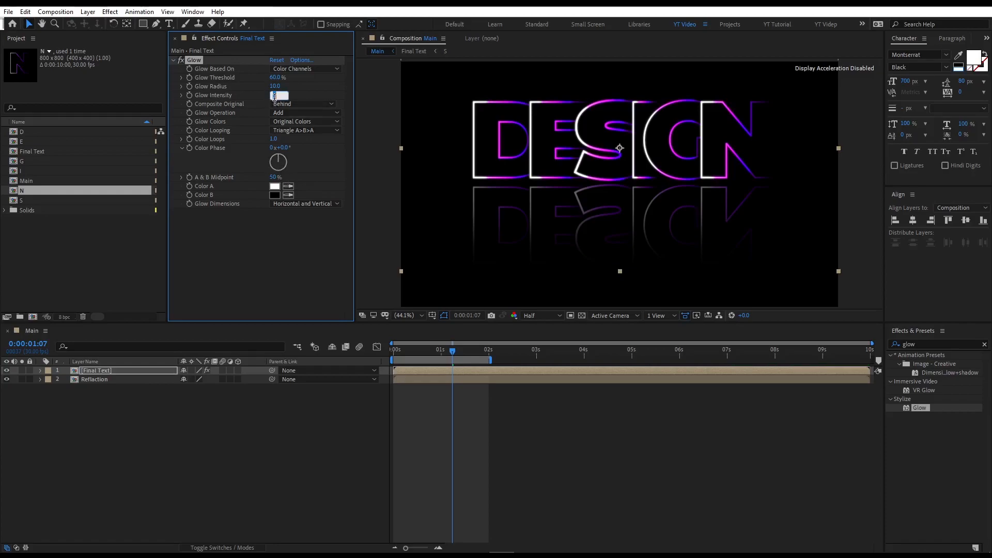
pyautogui.write('0.2')
pyautogui.press('Return')
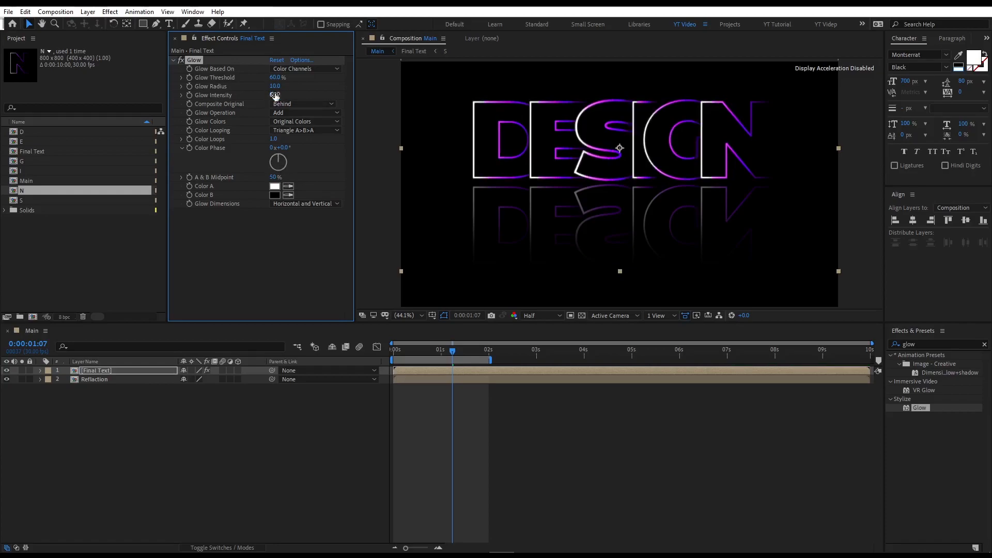
# Set the Glow Radius of the Final Text glow to 8.6.
pyautogui.click(271, 89)
pyautogui.write('8.6')
pyautogui.click(199, 63)
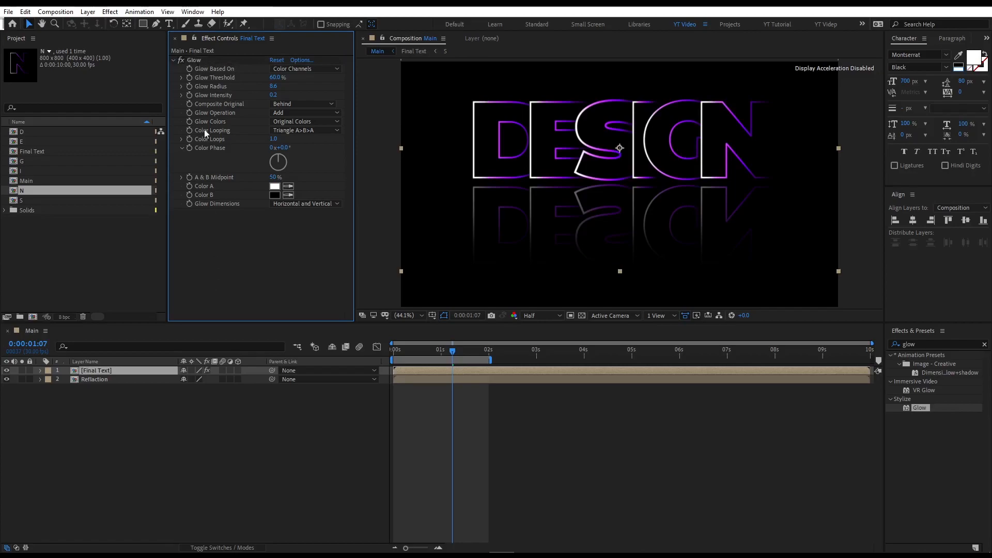
# Duplicate the Glow effect and set Glow 2's radius to about 258.6 and intensity to about 1.2.
pyautogui.click(113, 360)
pyautogui.click(199, 85)
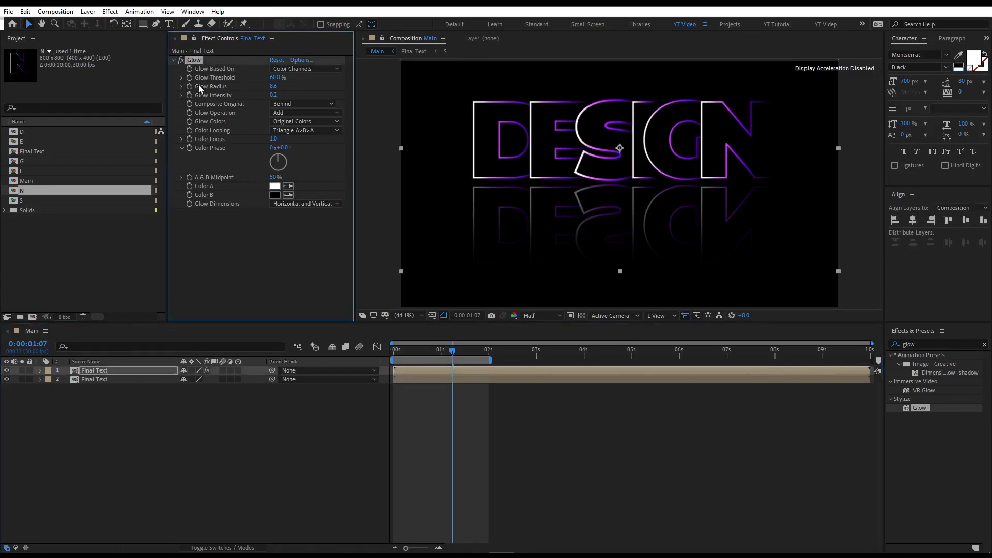
pyautogui.hotkey('ctrl', 'd')
pyautogui.moveTo(386, 202); pyautogui.dragTo(437, 233)
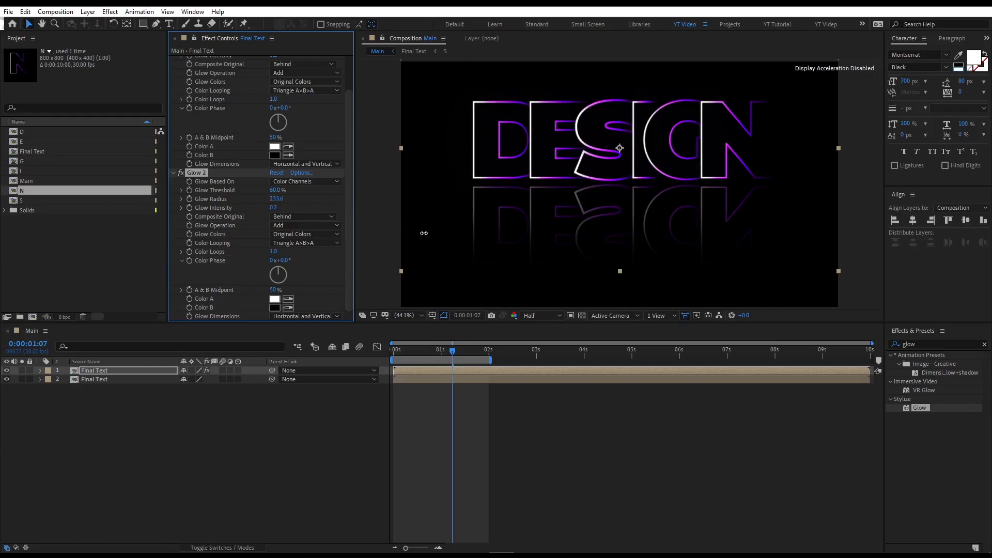
pyautogui.moveTo(278, 207); pyautogui.dragTo(345, 227)
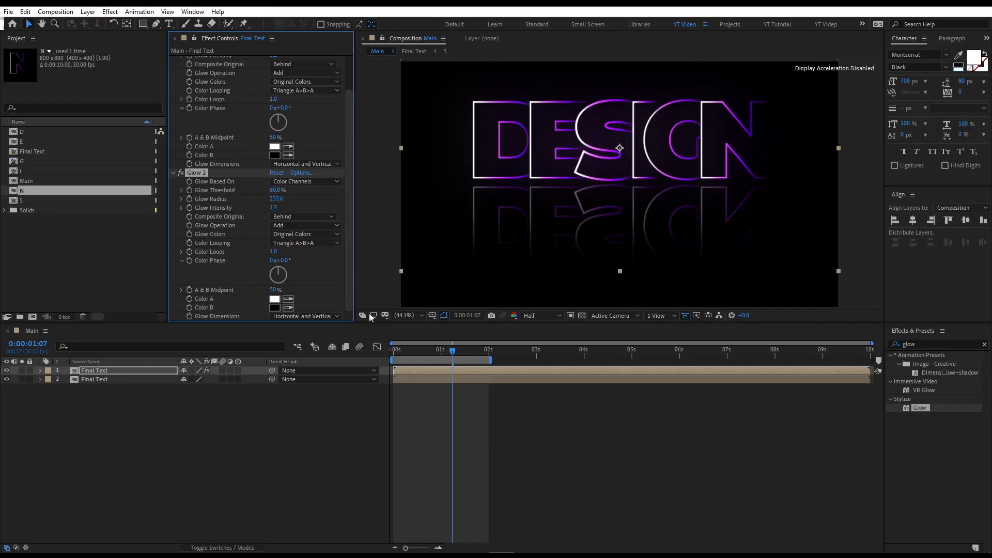
# Preview the glowing title animation from the start.
pyautogui.moveTo(418, 350); pyautogui.dragTo(378, 352)
pyautogui.press('space')
pyautogui.click(412, 316)
pyautogui.click(412, 325)
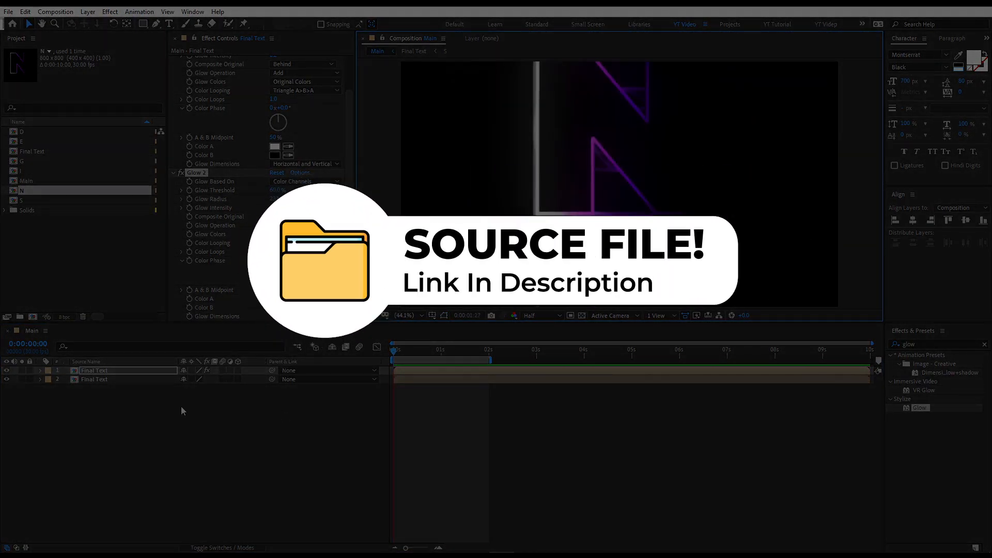
pyautogui.press('space')
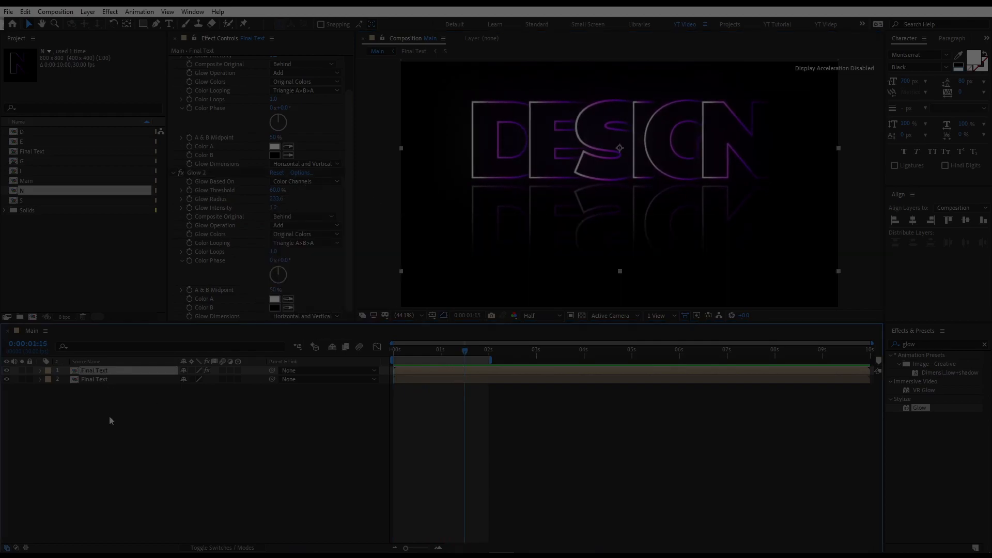
pyautogui.click(47, 283)
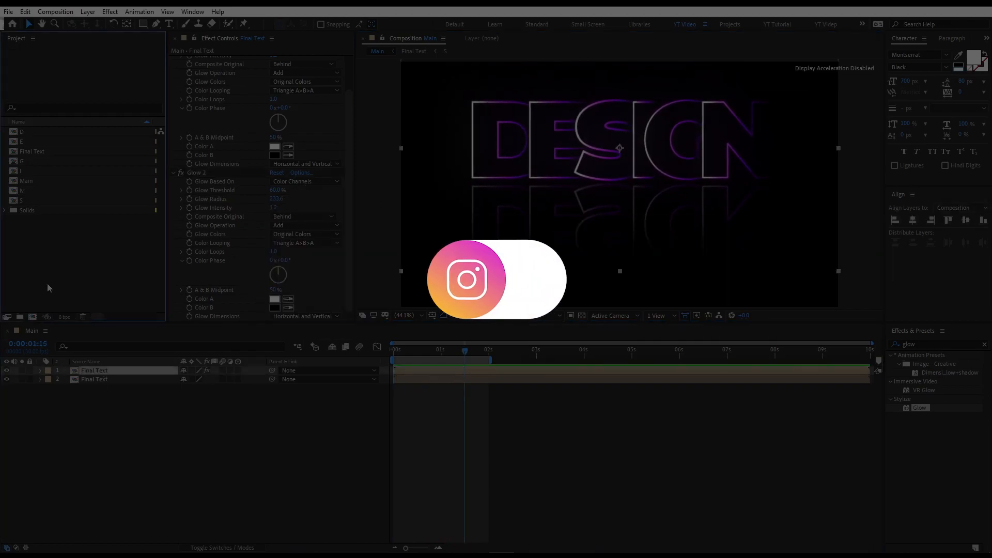
pyautogui.click(34, 200)
pyautogui.press('Return')
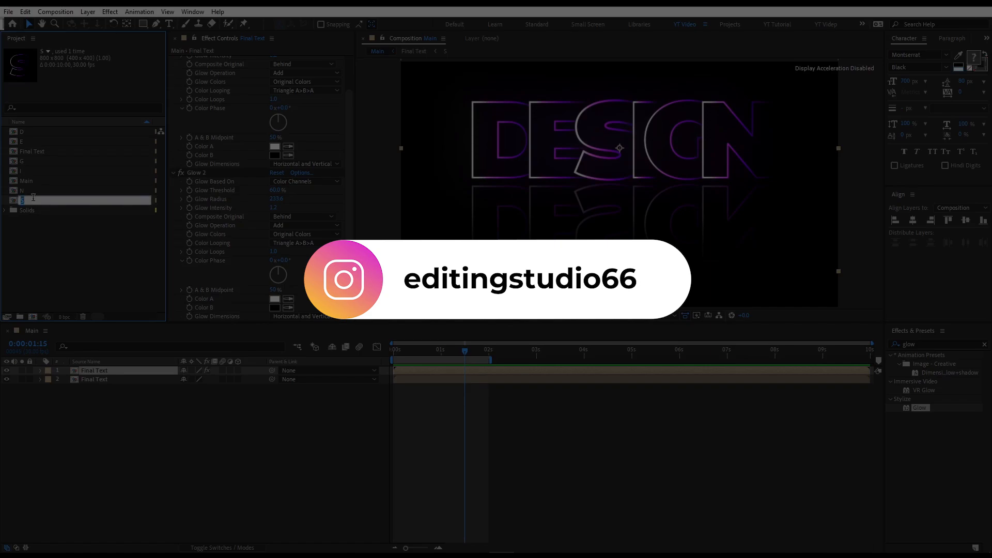
pyautogui.press('Return')
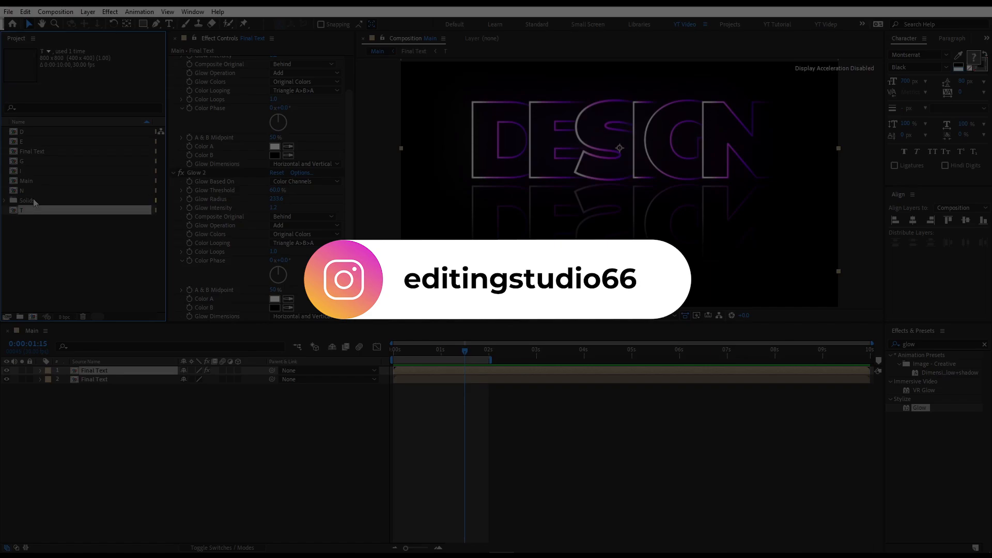